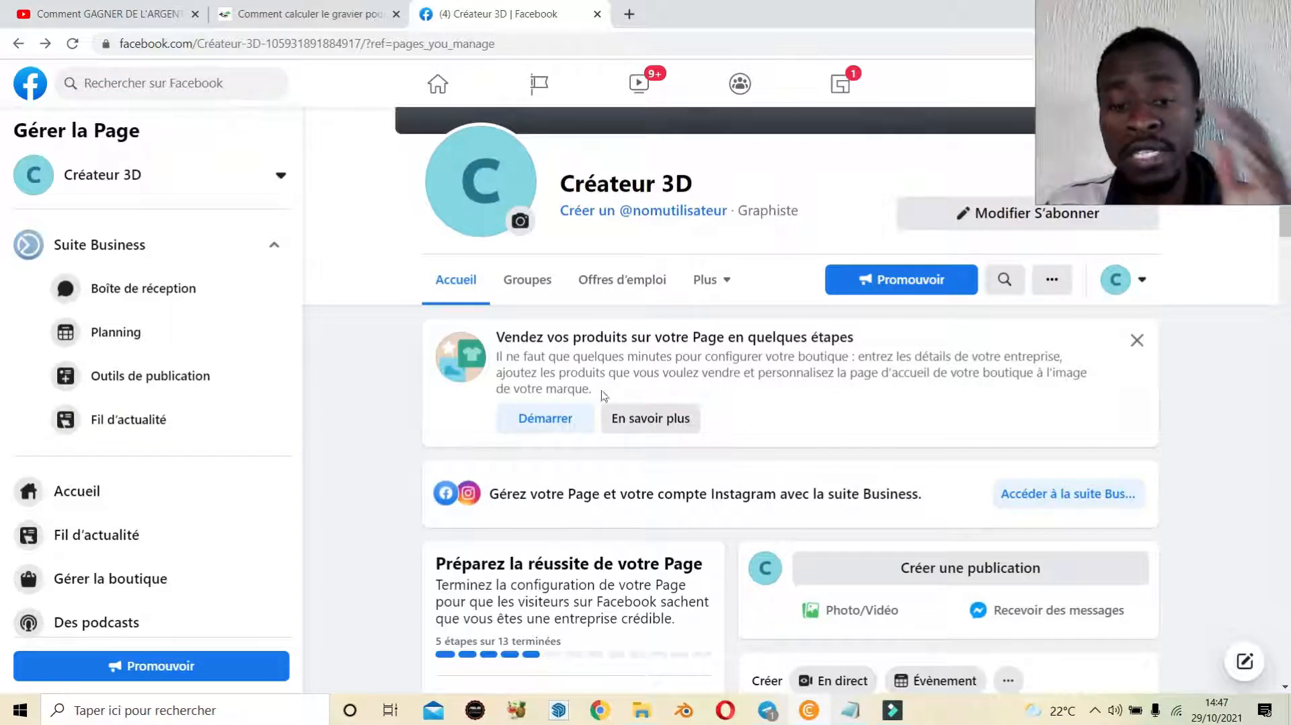
# - Start a new photo post on the Créateur 3D page using the pool image file named 1
pyautogui.scroll(-2, 667, 374)
pyautogui.scroll(-4, 667, 374)
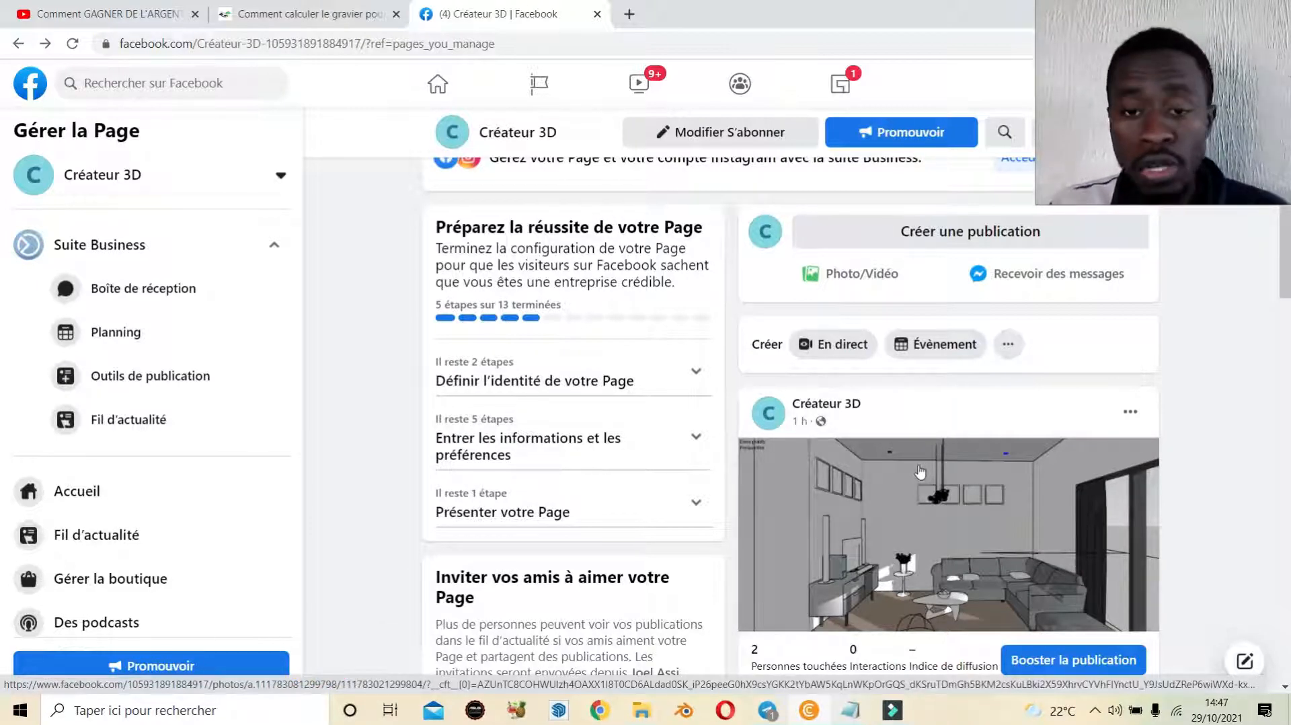
pyautogui.scroll(-1, 935, 578)
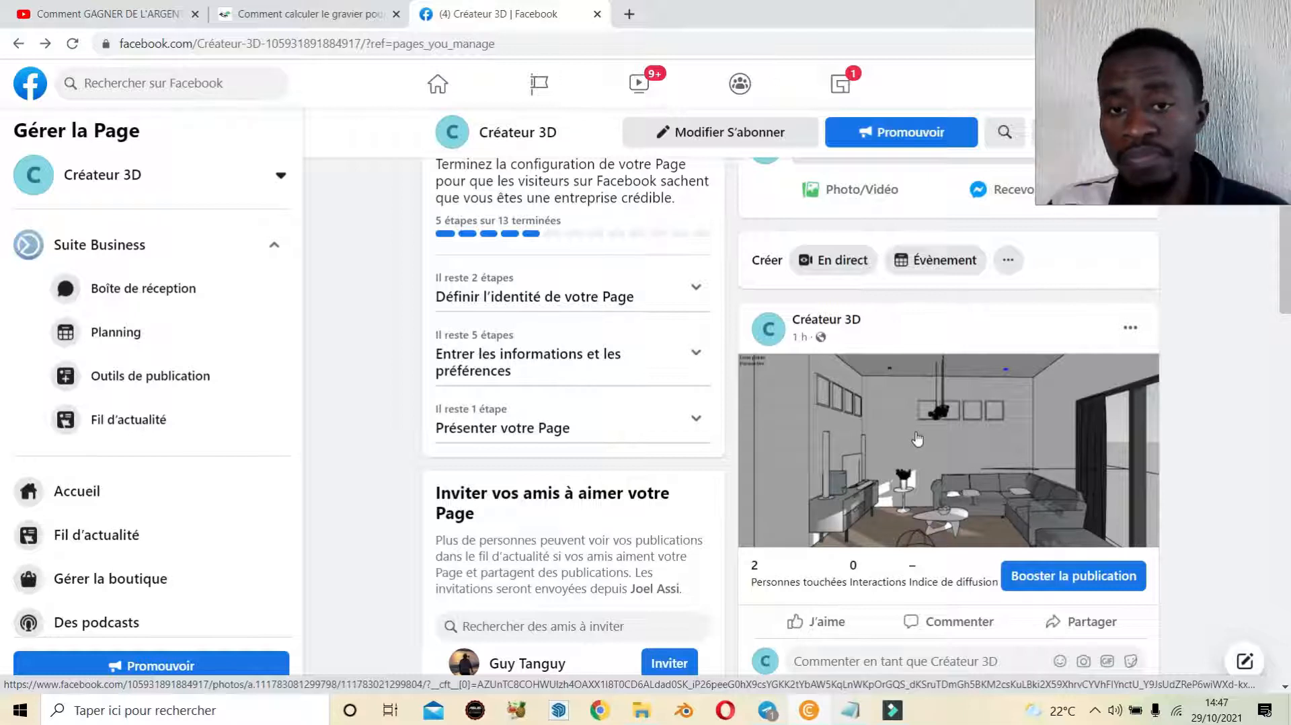
pyautogui.scroll(1, 918, 444)
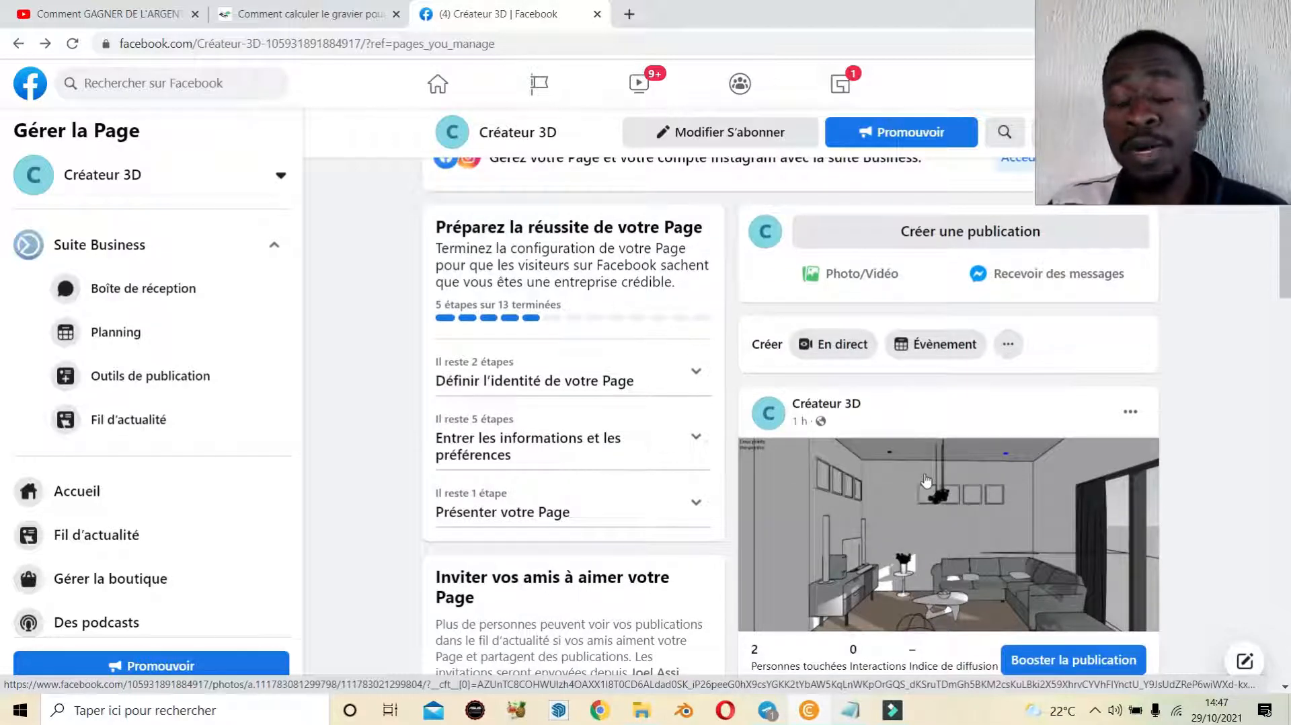
pyautogui.click(837, 275)
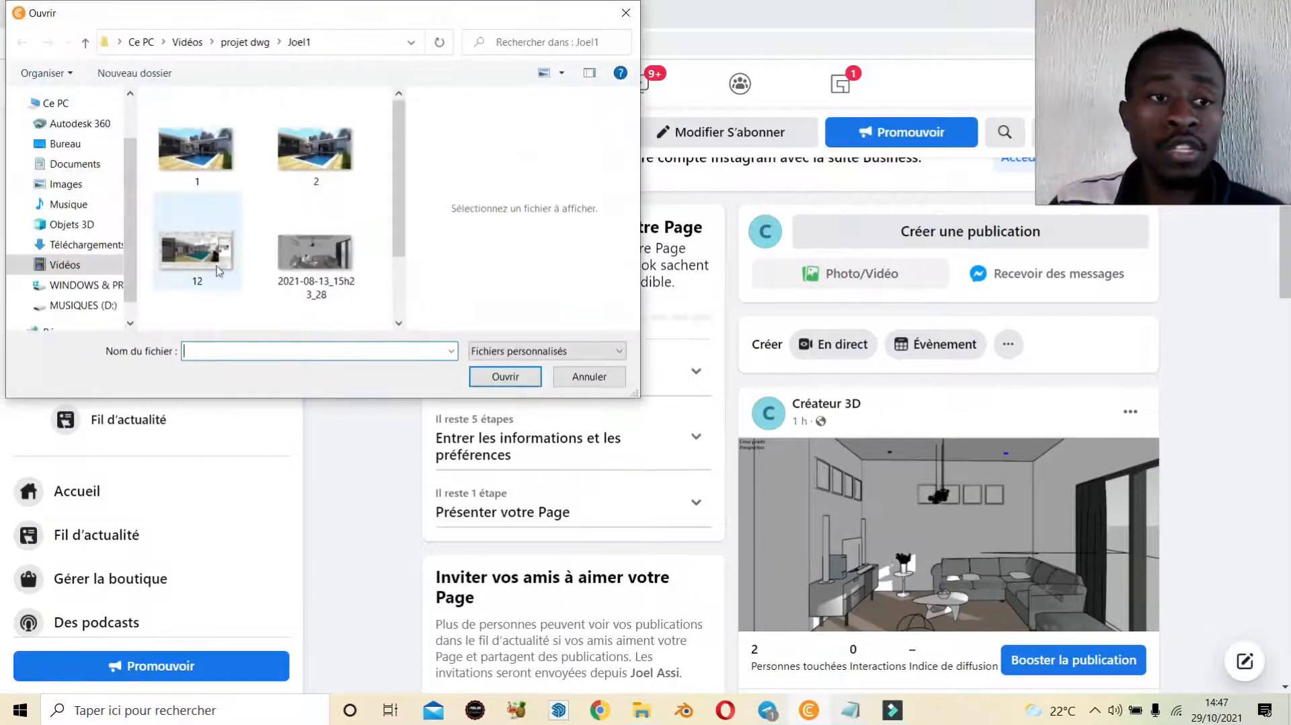
pyautogui.click(195, 156)
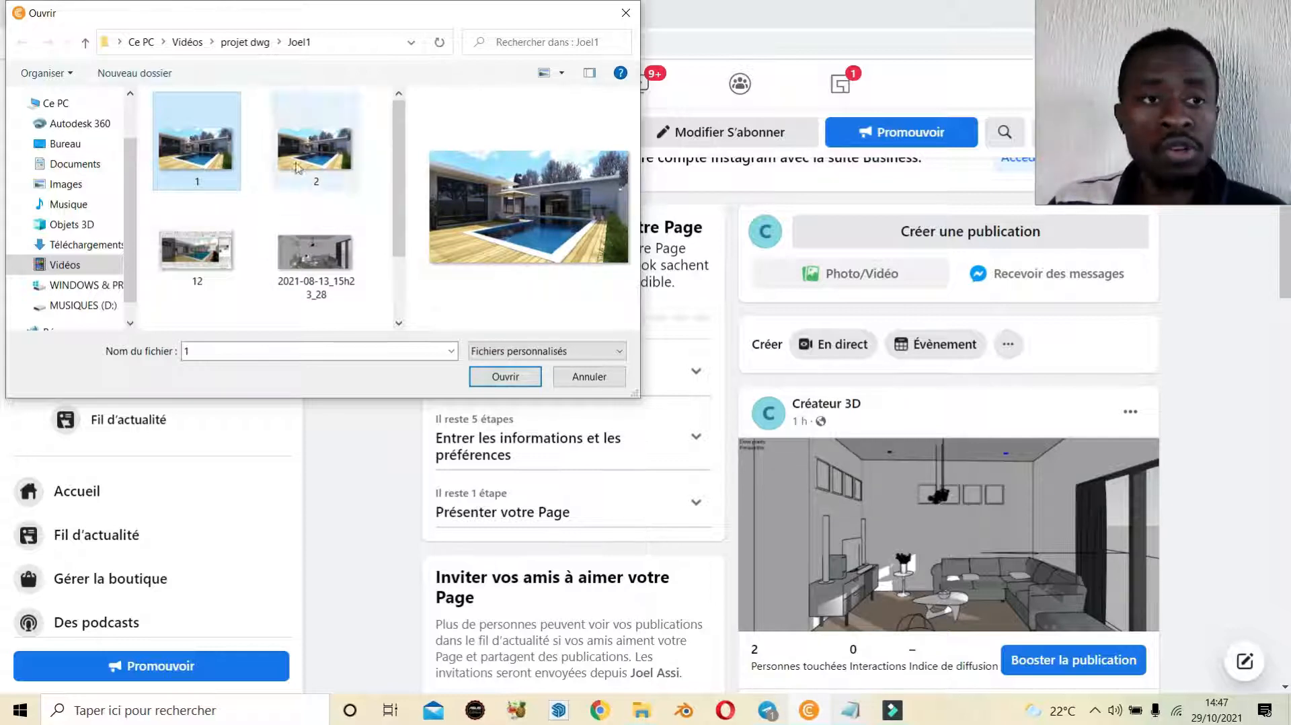
pyautogui.click(504, 377)
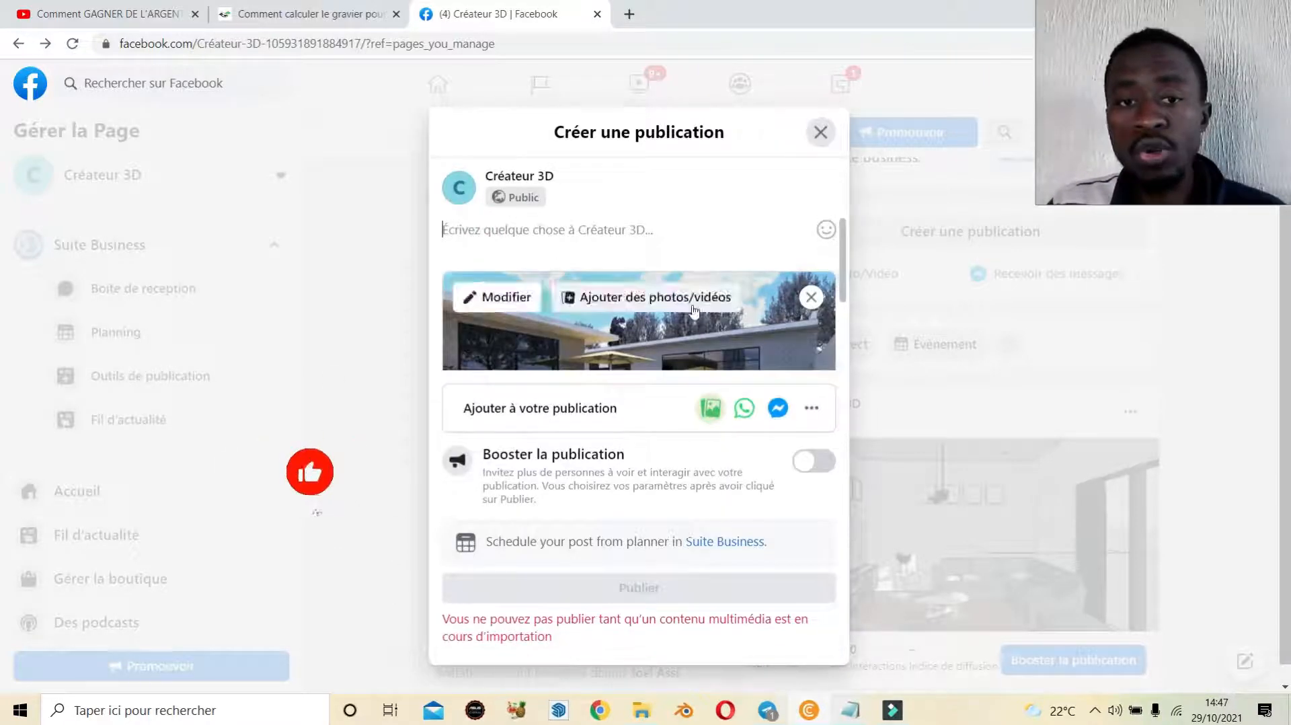
# - Look over the draft photo post and discard it without publishing
pyautogui.scroll(-2, 686, 314)
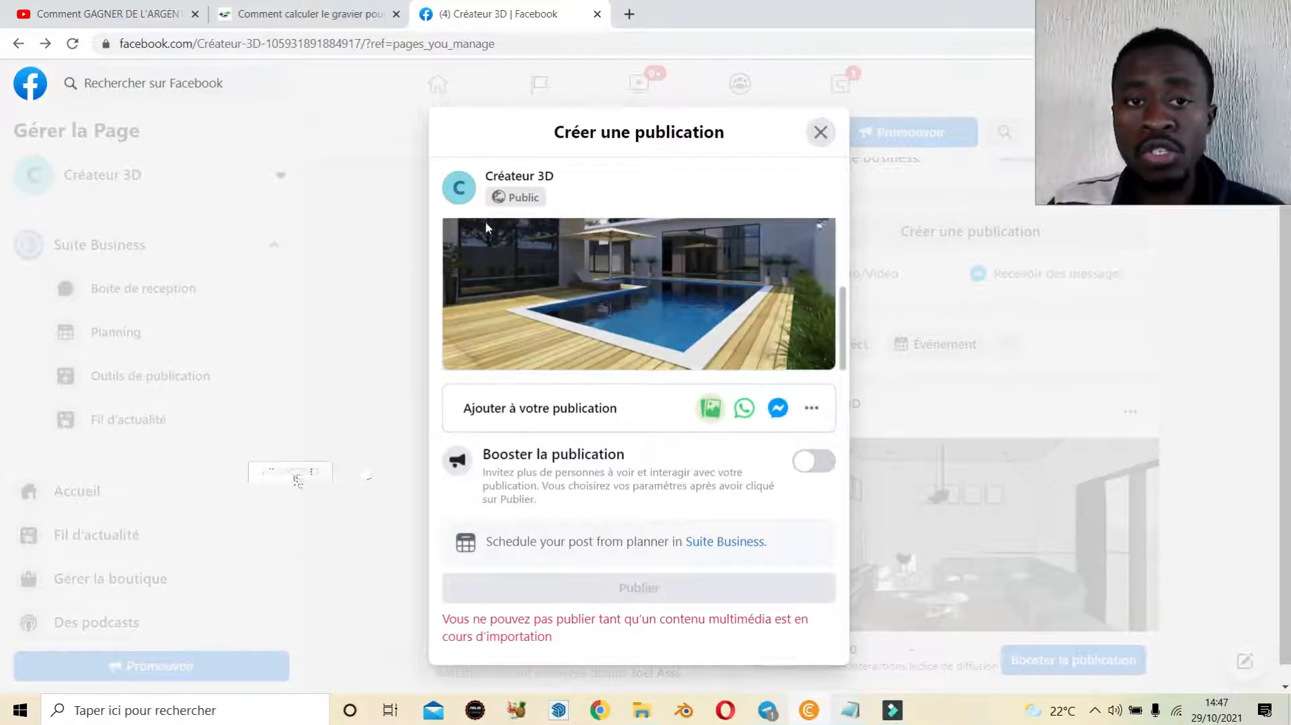
pyautogui.scroll(2, 580, 269)
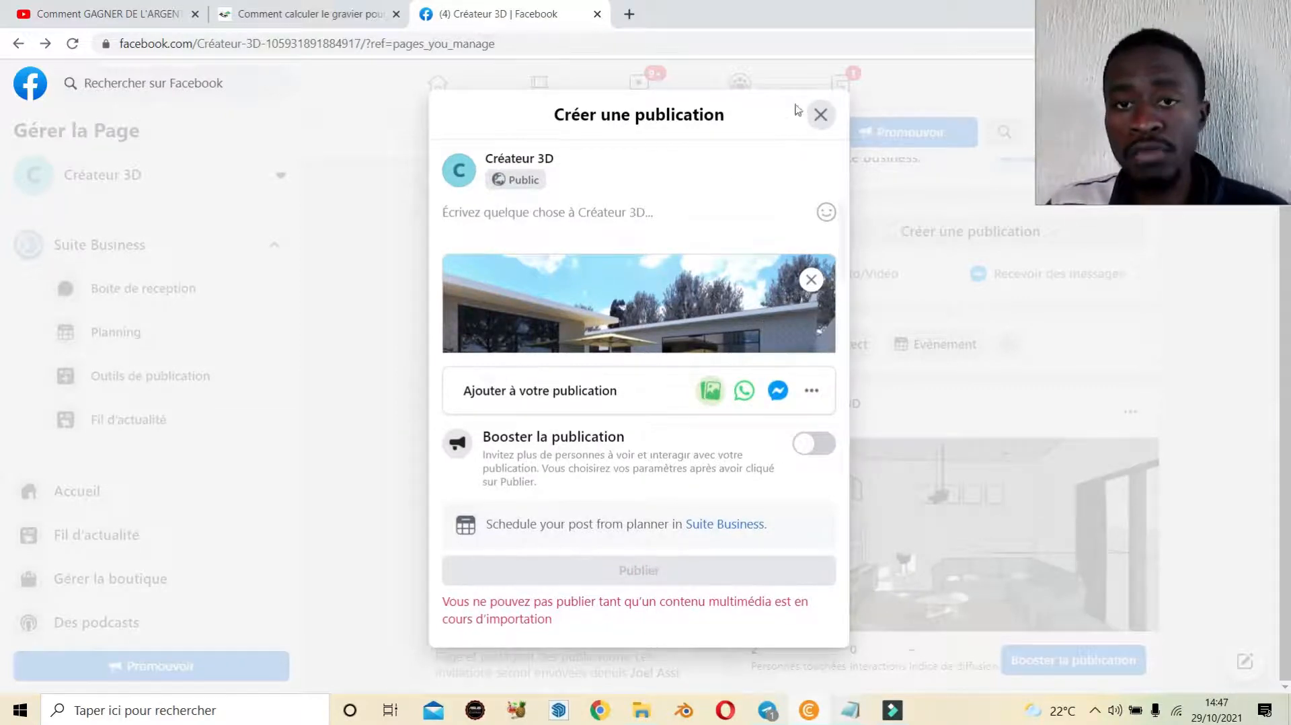
pyautogui.click(820, 115)
pyautogui.click(746, 413)
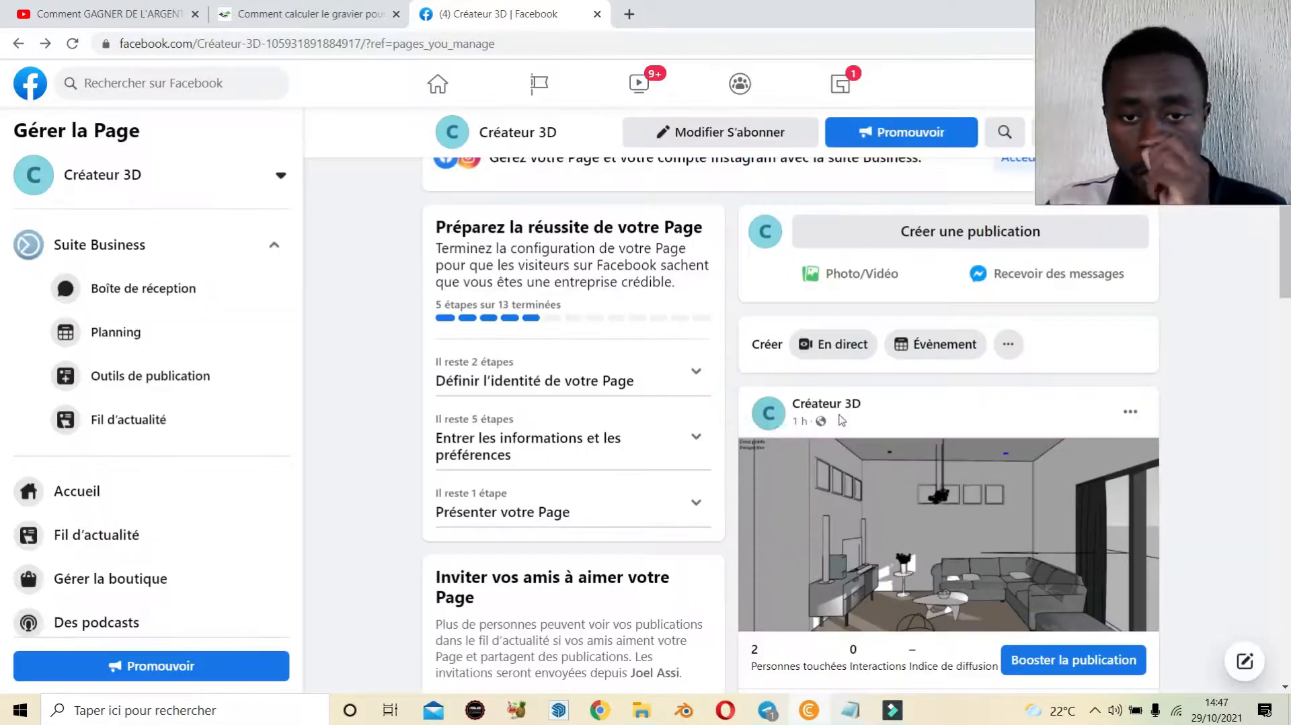
# - Open the boost settings for the living-room post and review the ad objectives, keeping Automatique
pyautogui.scroll(-2, 838, 410)
pyautogui.scroll(1, 839, 409)
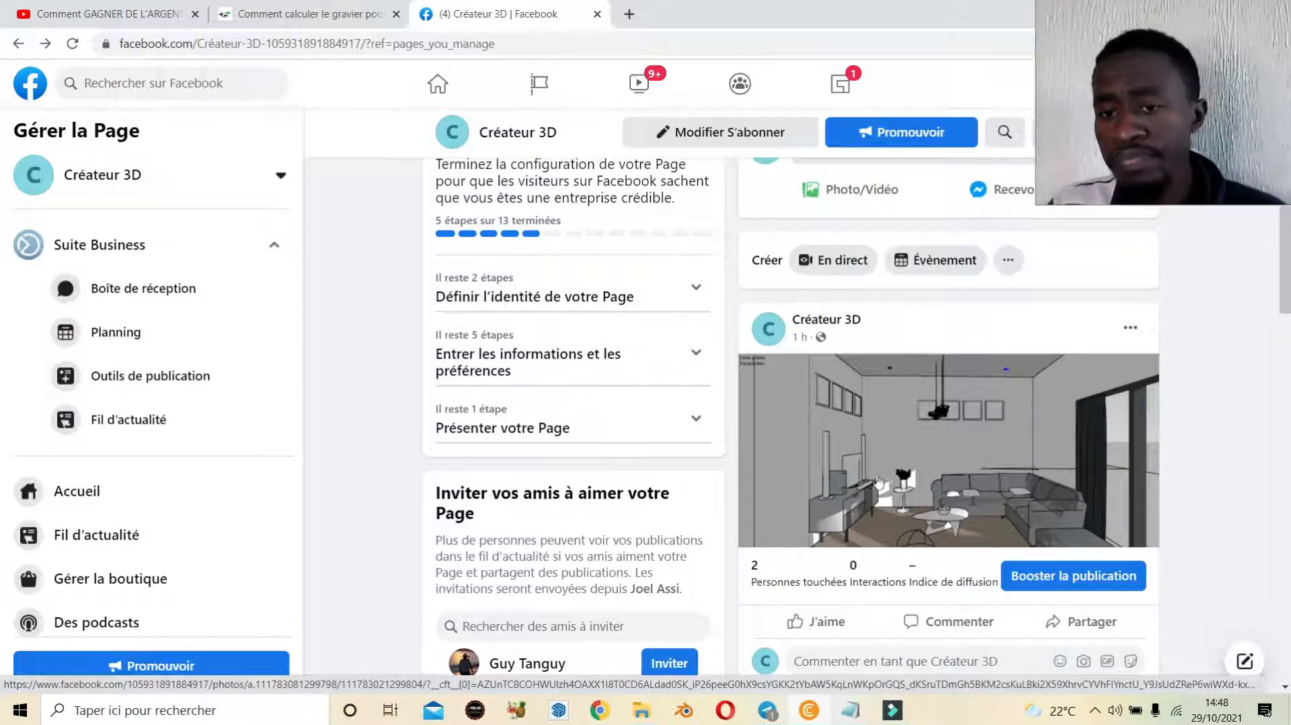
pyautogui.click(1053, 578)
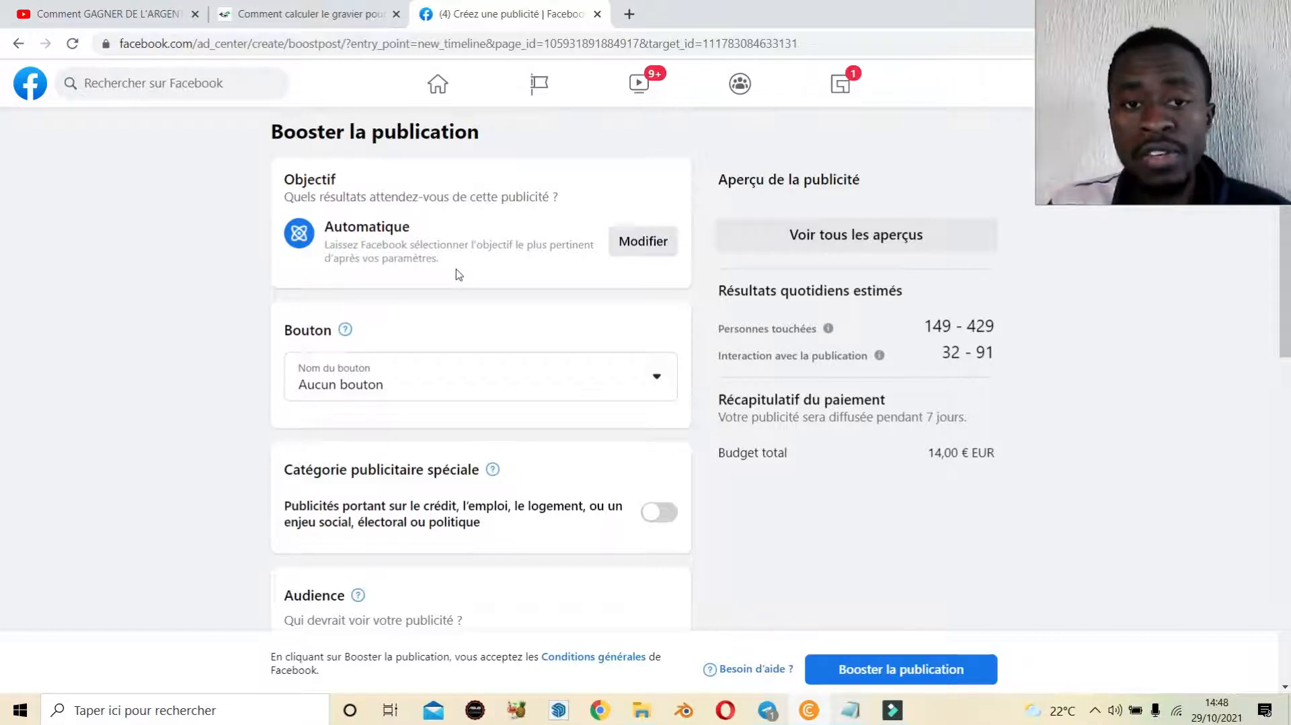
pyautogui.click(643, 247)
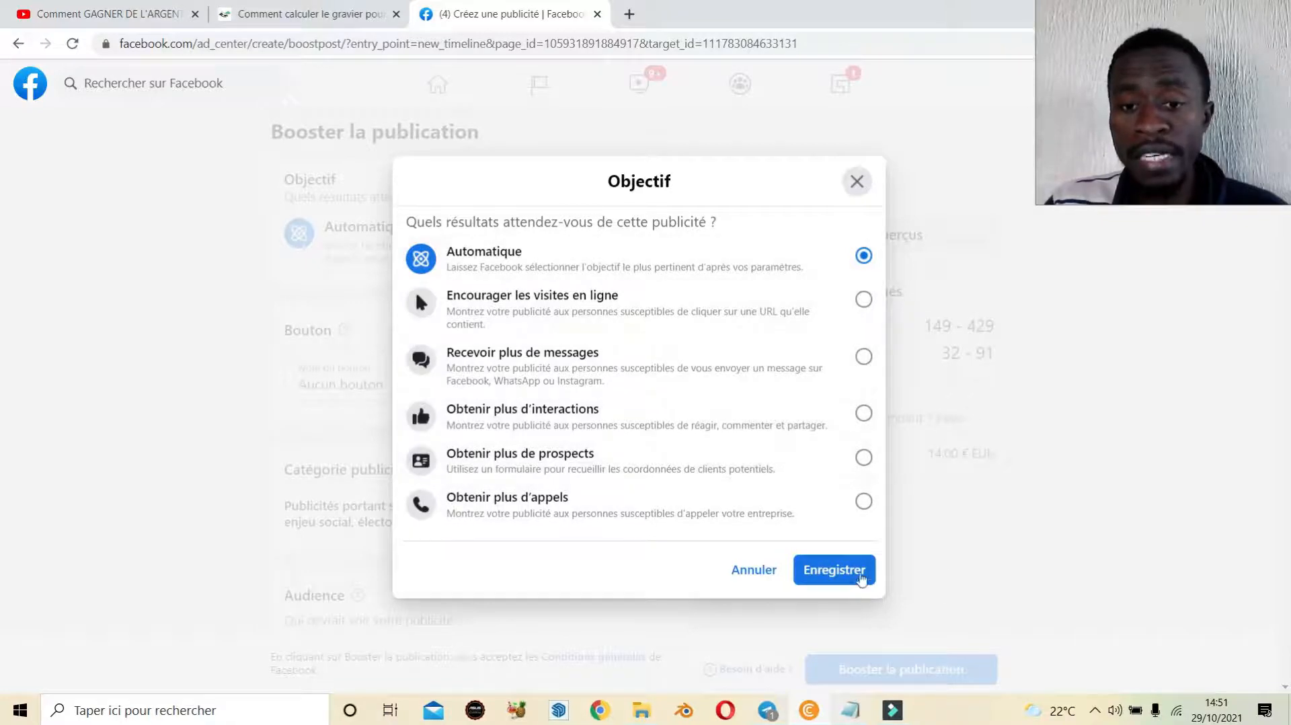
pyautogui.click(751, 575)
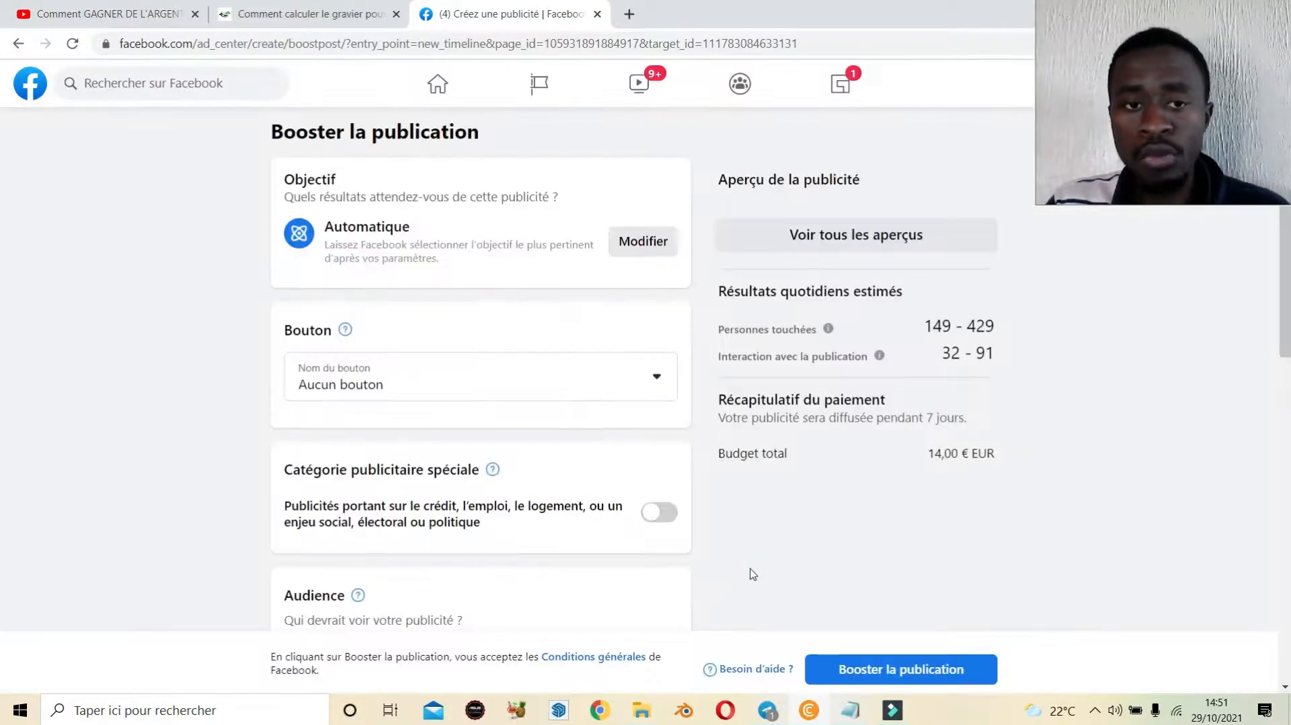
# - Set the ad's call-to-action button to Appeler
pyautogui.click(387, 384)
pyautogui.scroll(-1, 565, 296)
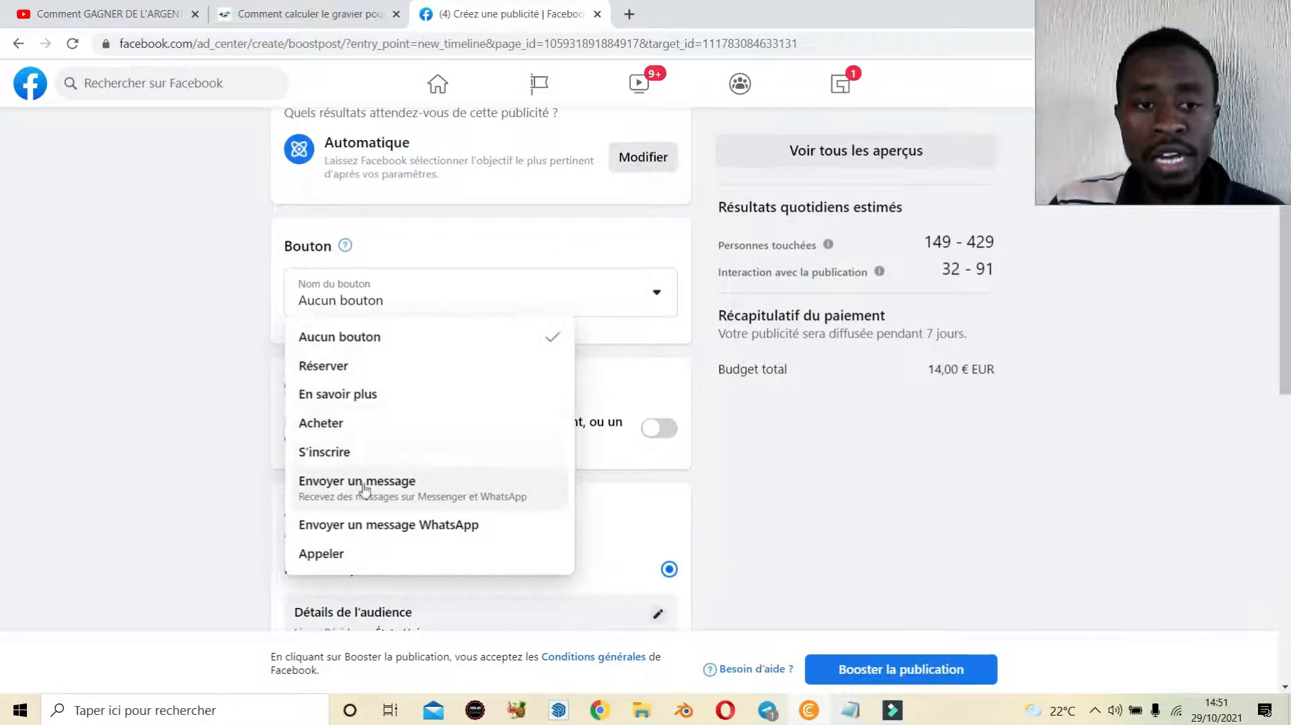
pyautogui.click(363, 560)
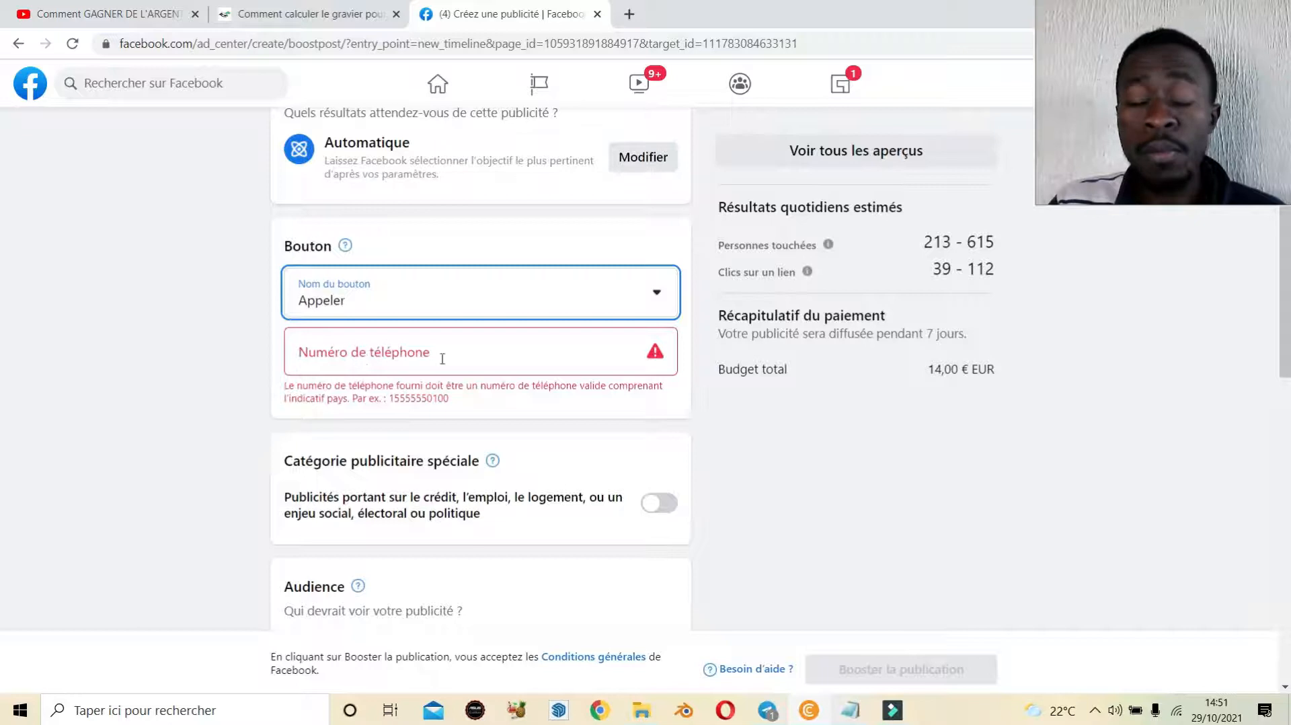
# - Switch the ad's button to Envoyer un message WhatsApp and choose Angola (AO+244) as the number's country code
pyautogui.scroll(2, 417, 369)
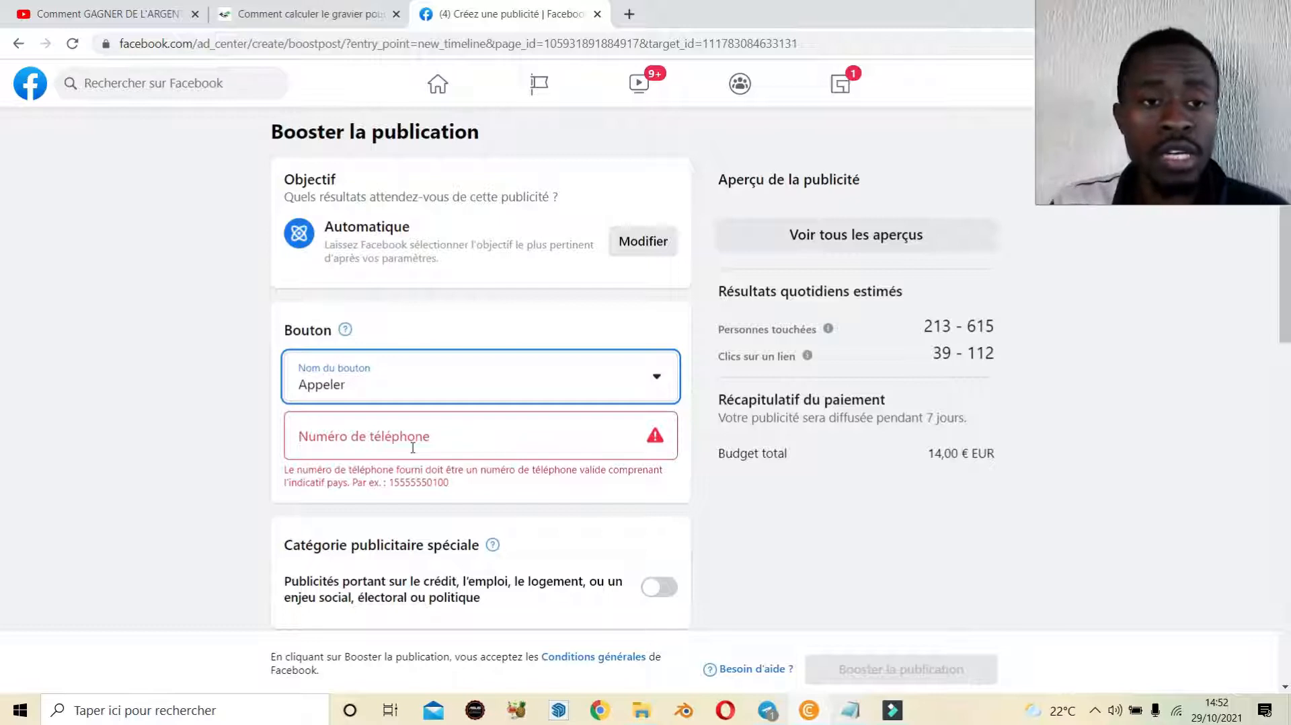
pyautogui.click(425, 385)
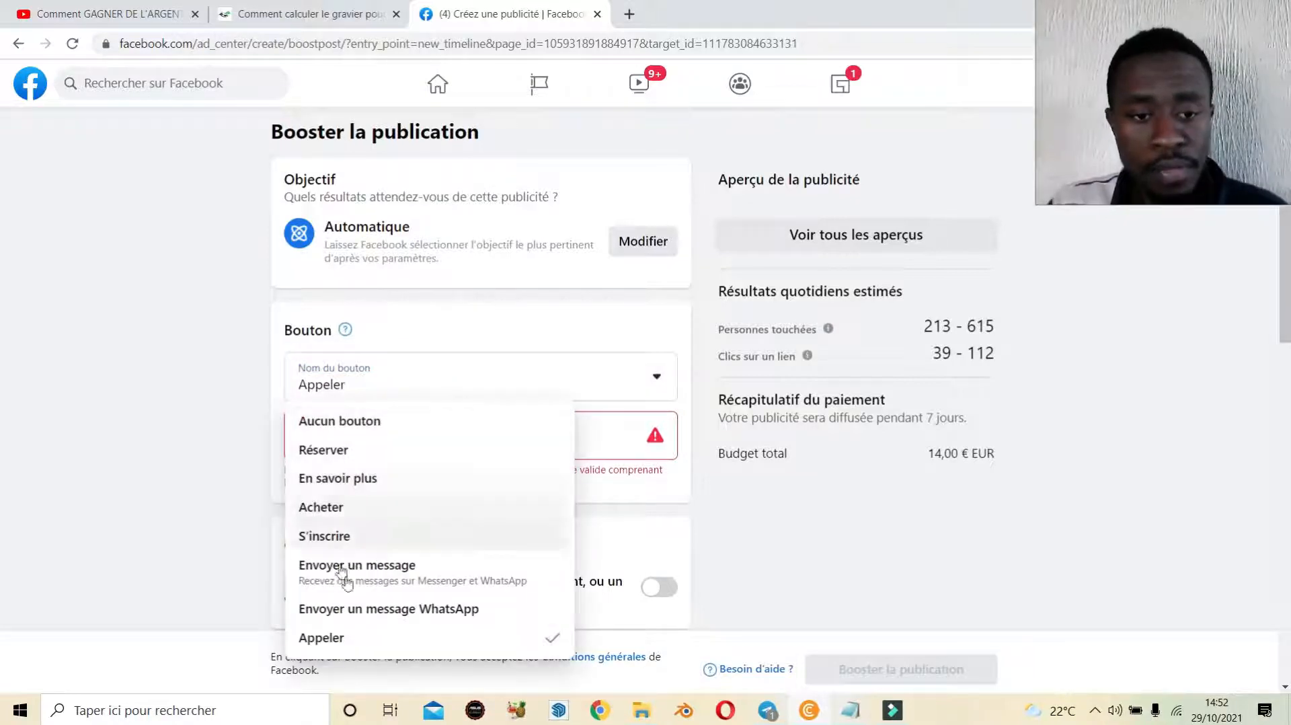
pyautogui.click(402, 609)
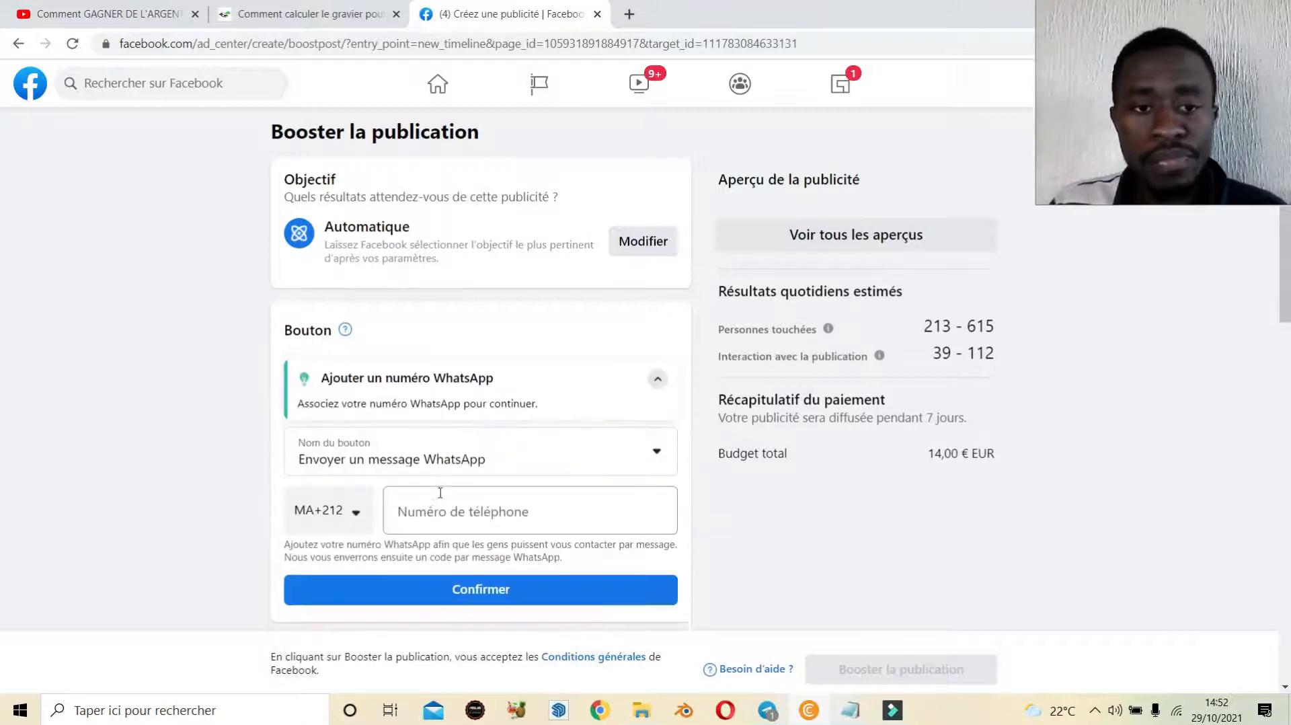
pyautogui.click(344, 443)
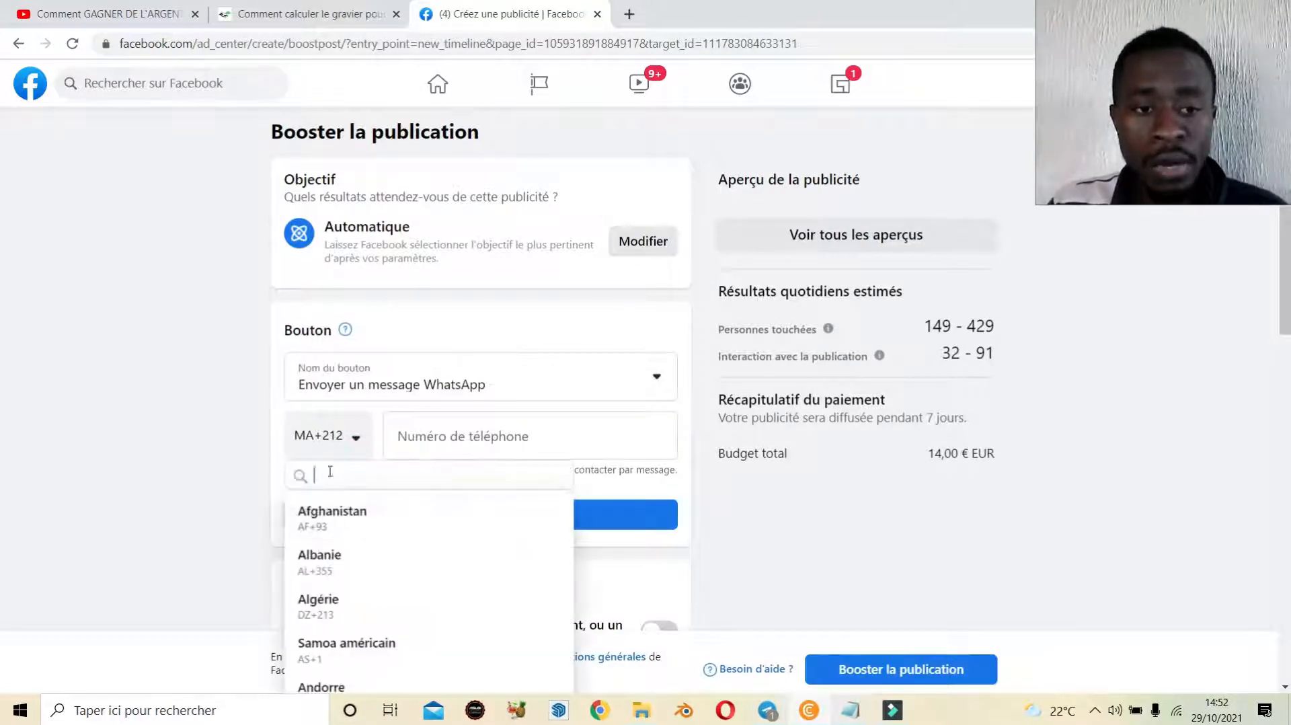
pyautogui.click(333, 567)
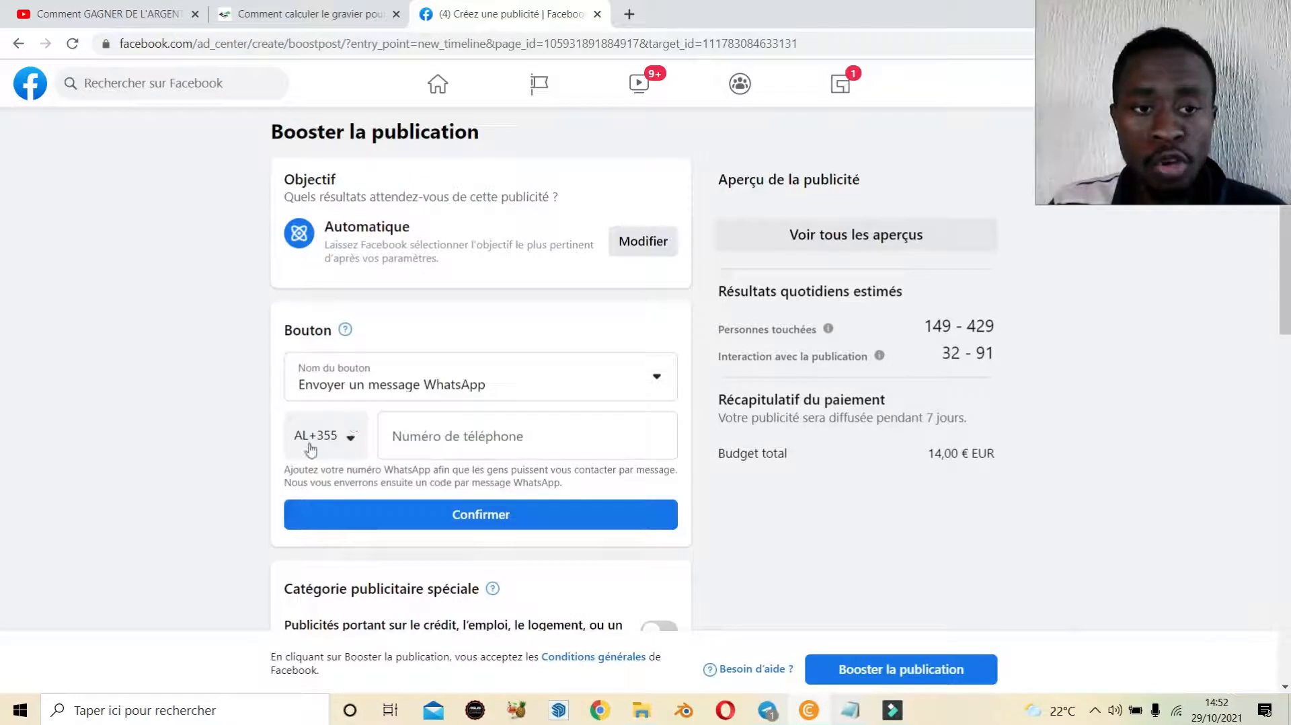
pyautogui.click(333, 439)
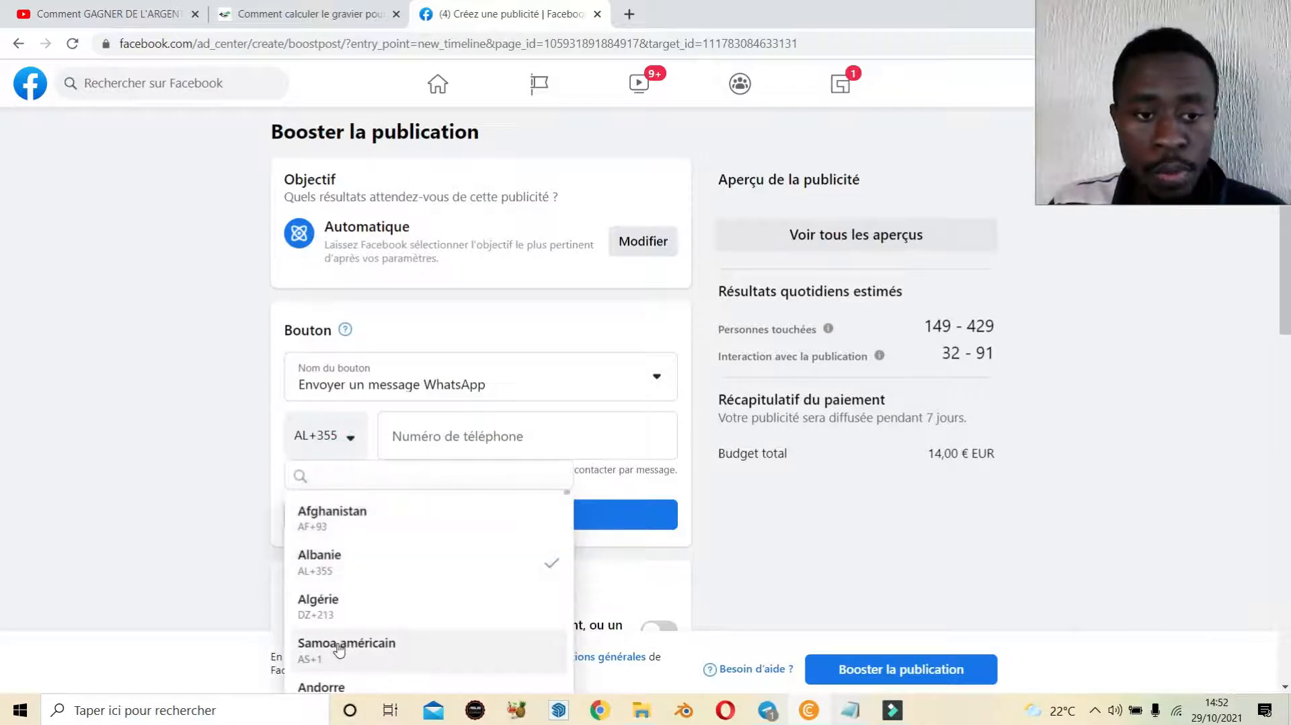
pyautogui.scroll(-2, 343, 642)
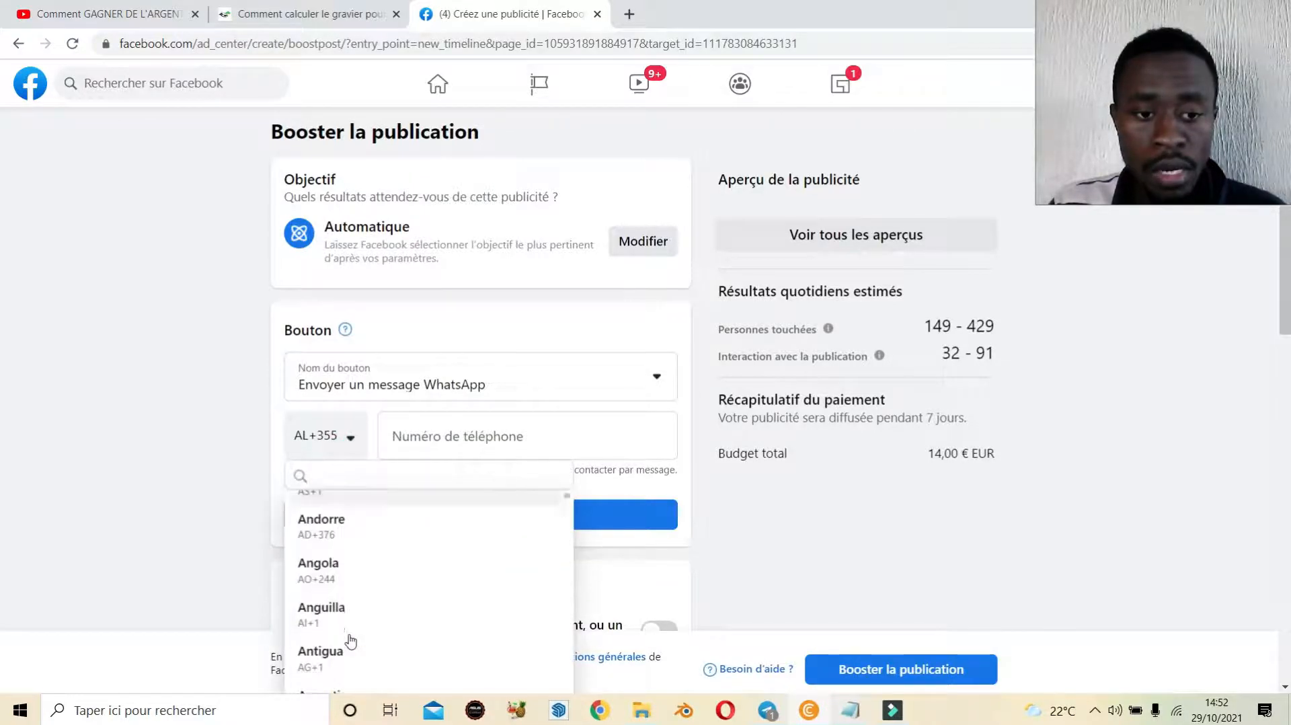
pyautogui.click(350, 558)
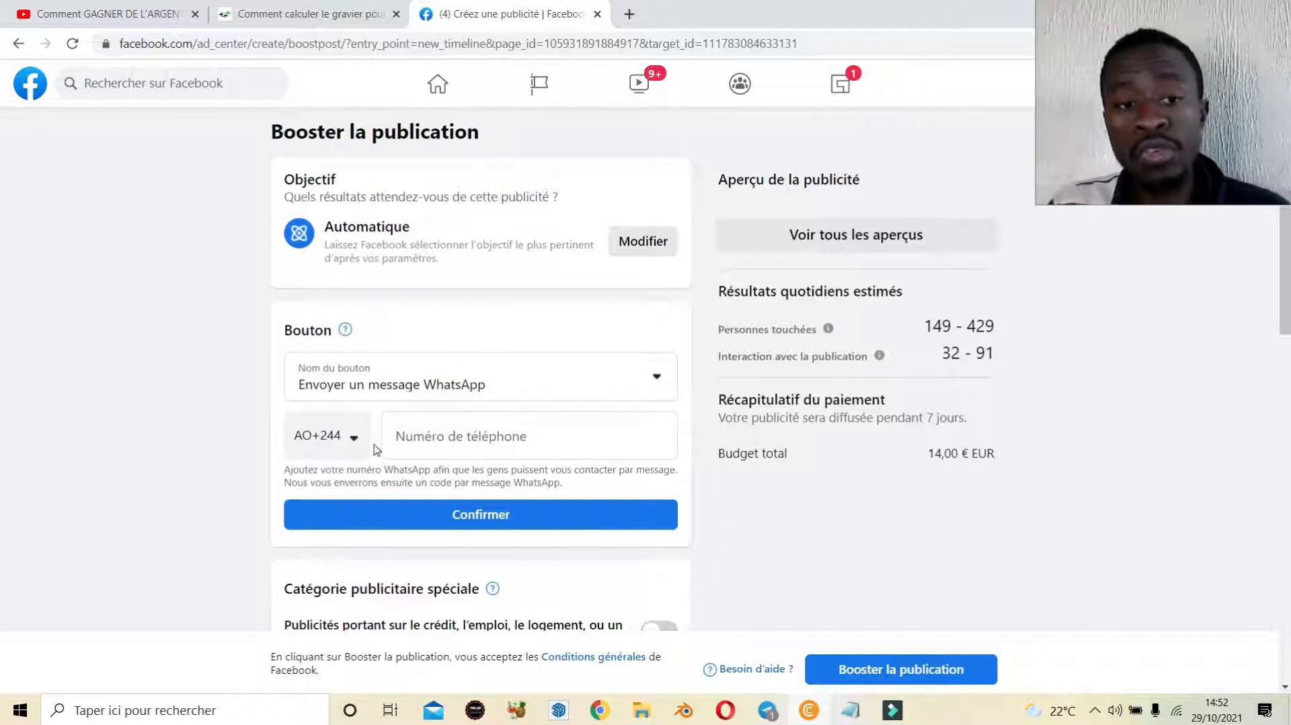
pyautogui.click(394, 439)
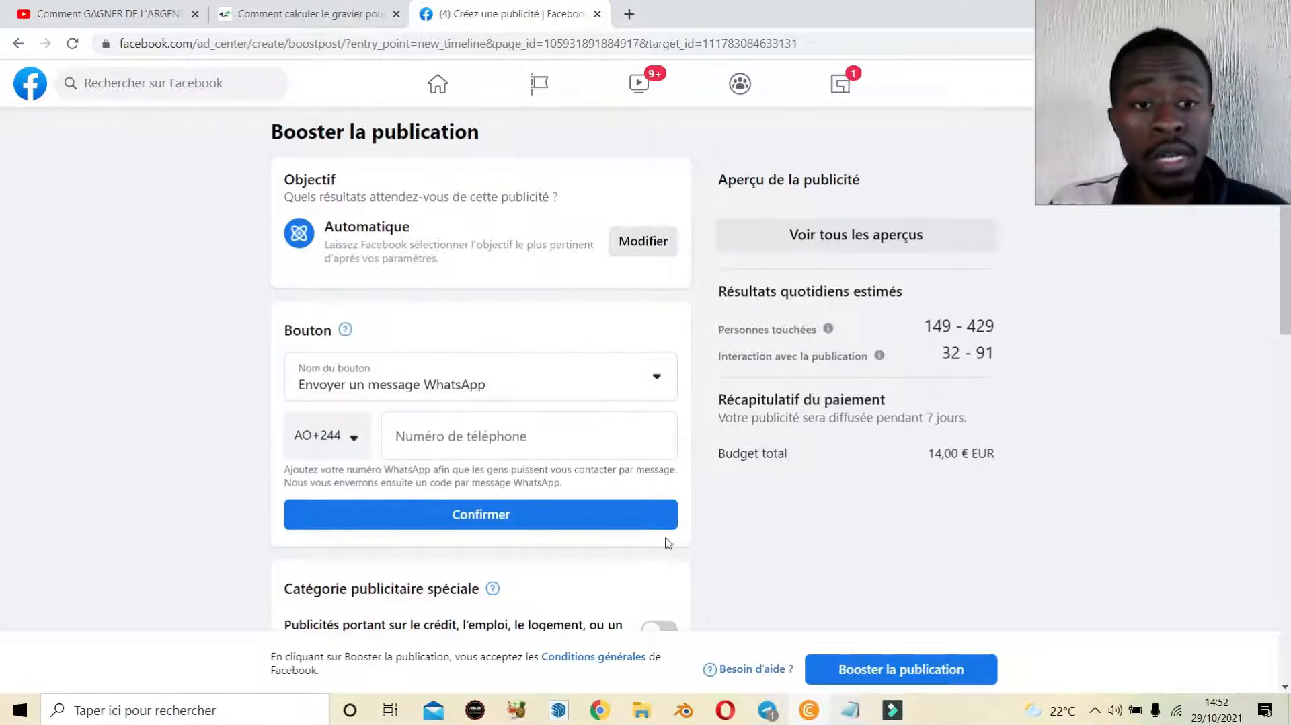
# - Change the ad's button to S'inscrire
pyautogui.click(458, 399)
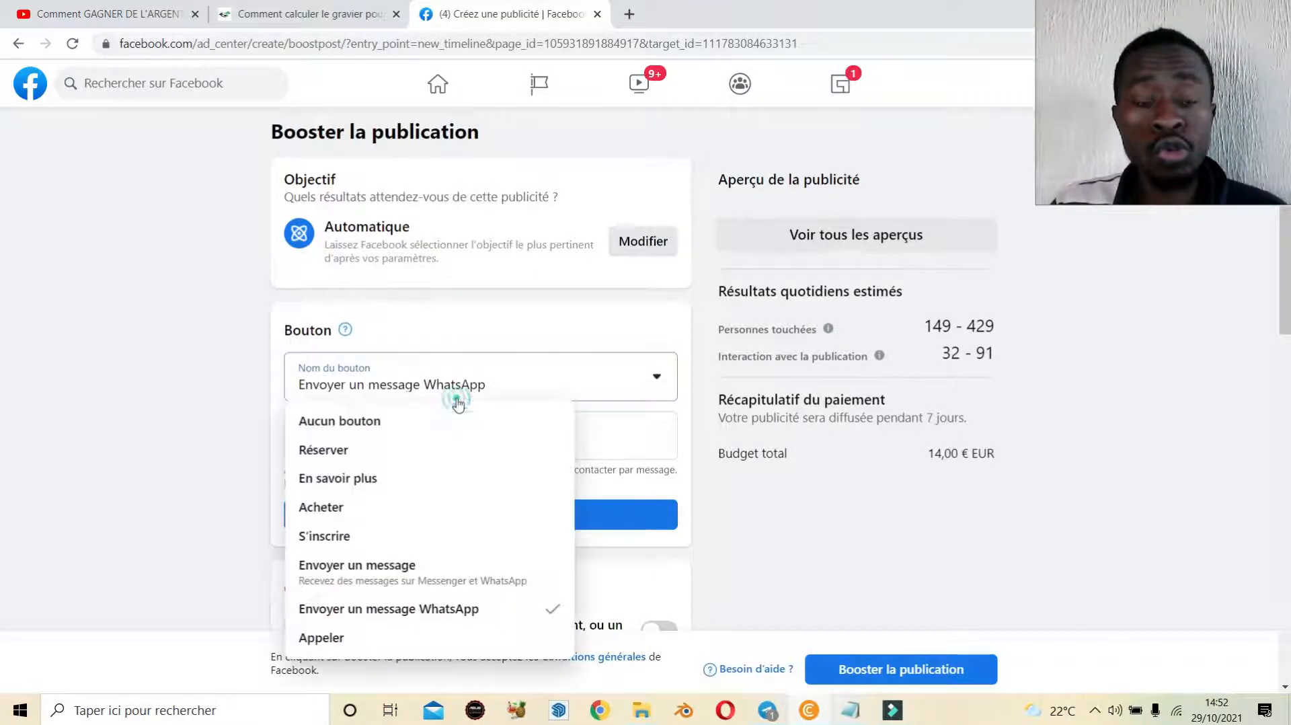
pyautogui.click(357, 536)
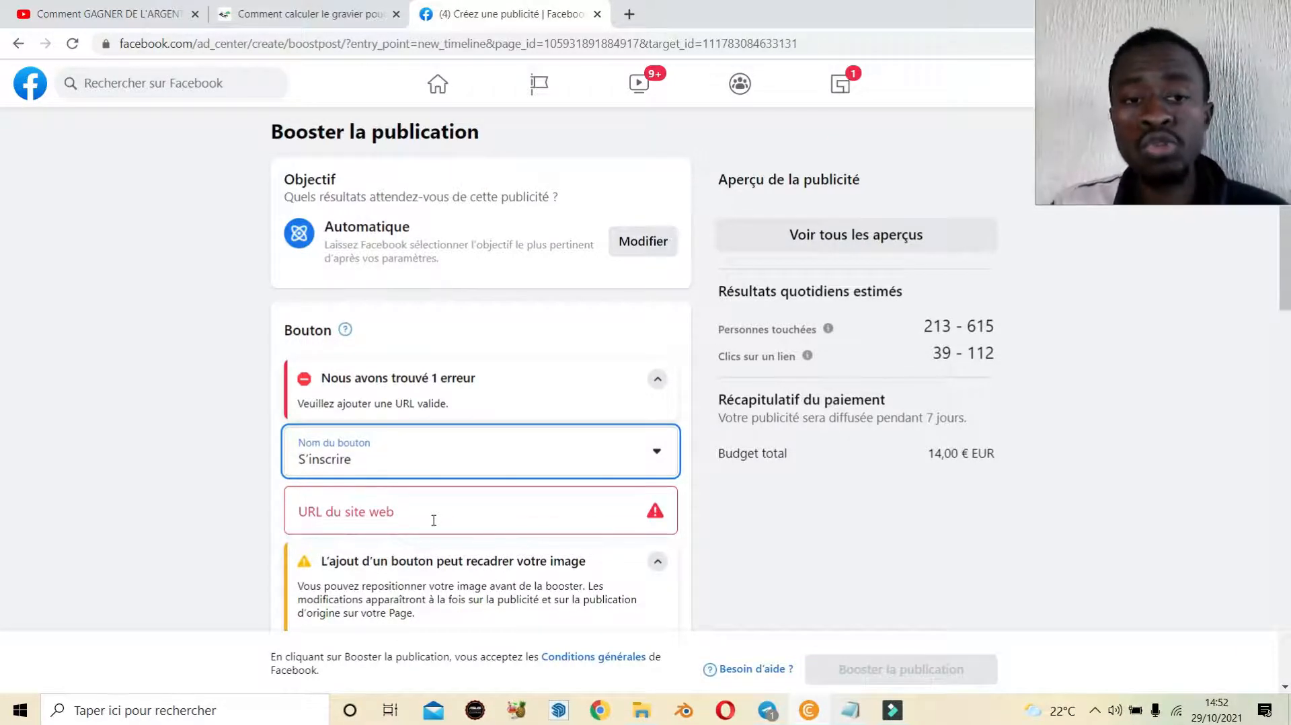
# - Set the ad's call-to-action button to Envoyer un message
pyautogui.click(423, 458)
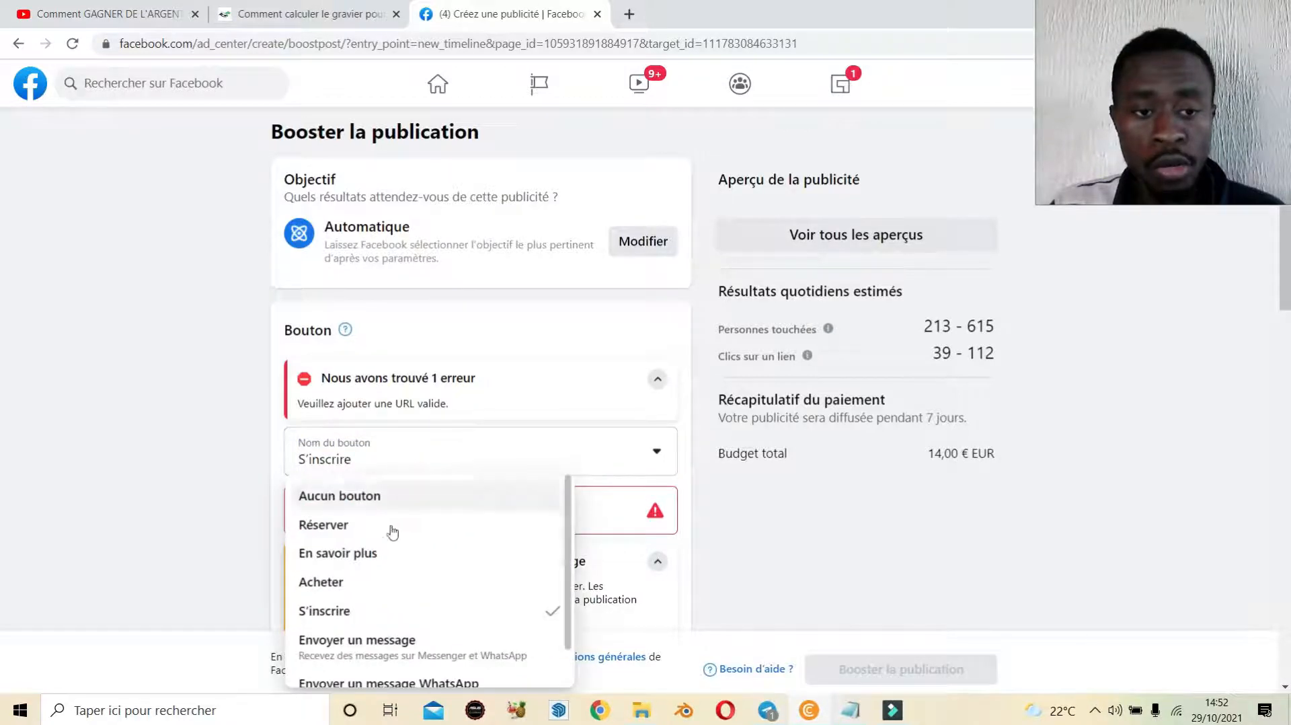
pyautogui.scroll(-1, 400, 572)
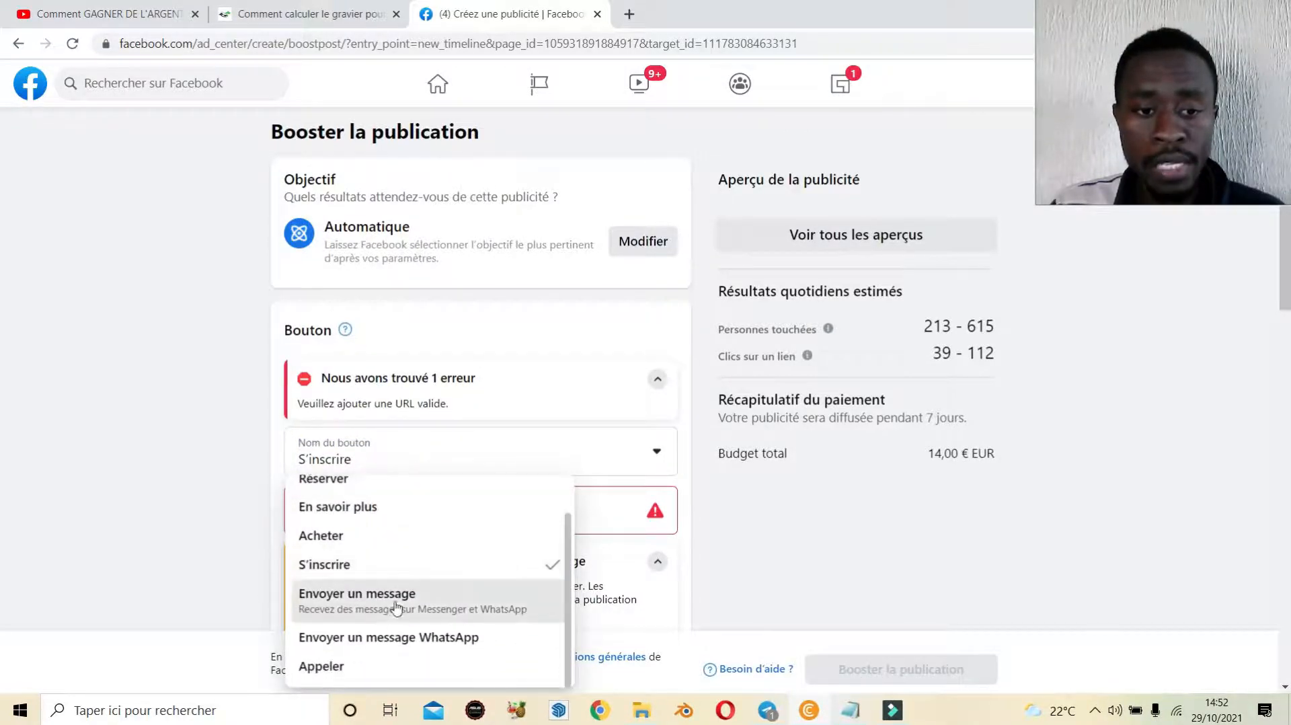
pyautogui.click(397, 598)
pyautogui.scroll(-1, 540, 402)
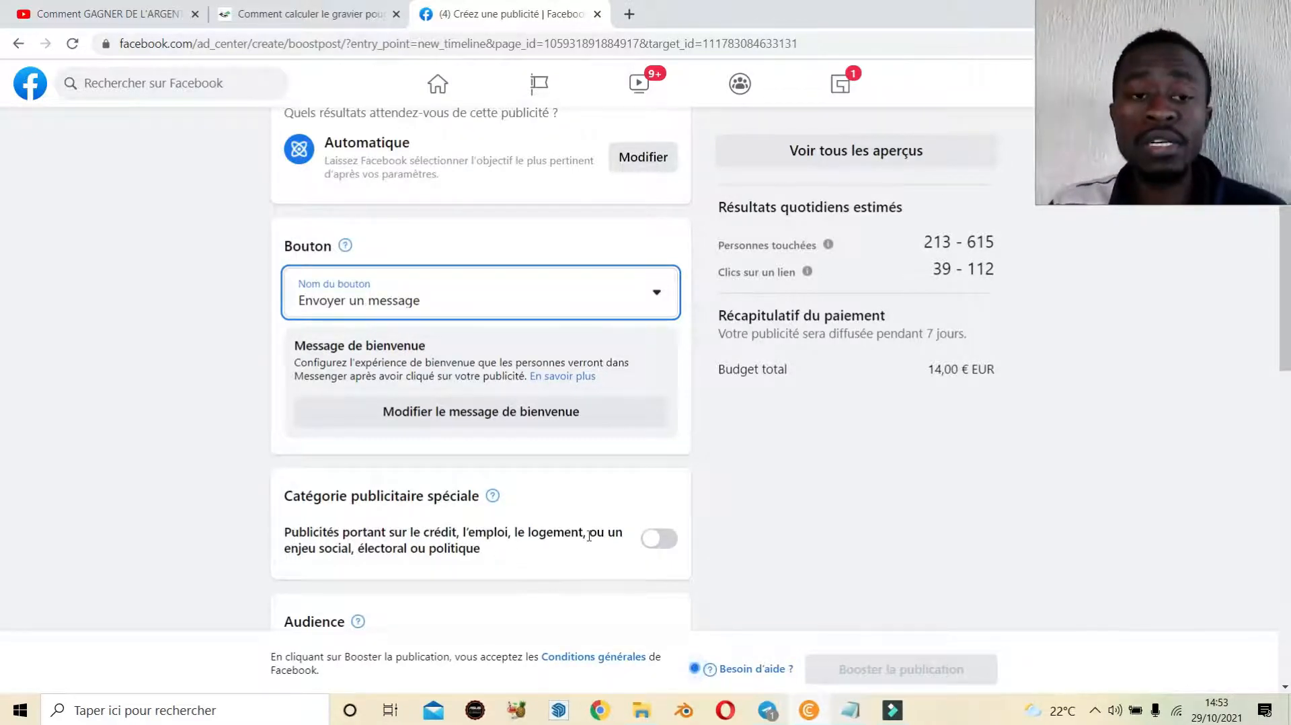
# - Enable the special ad category for the boosted post and select Logement as its category
pyautogui.scroll(1, 585, 540)
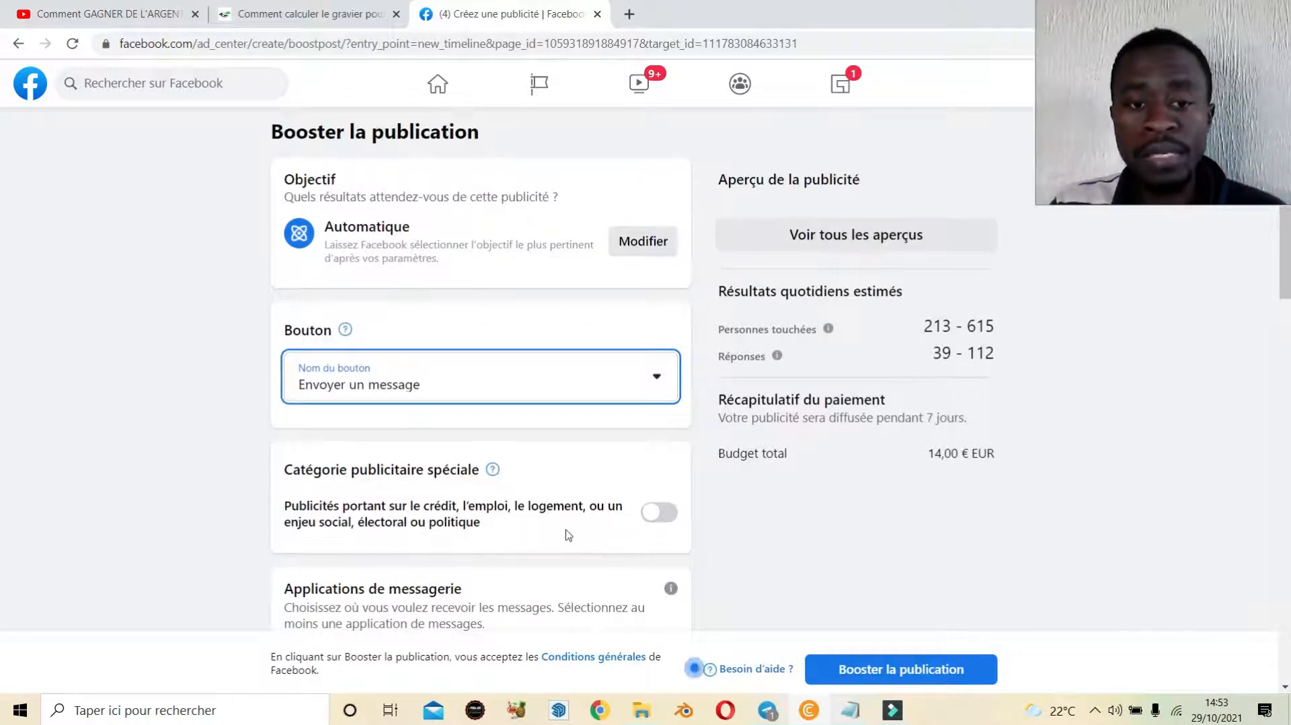
pyautogui.click(658, 515)
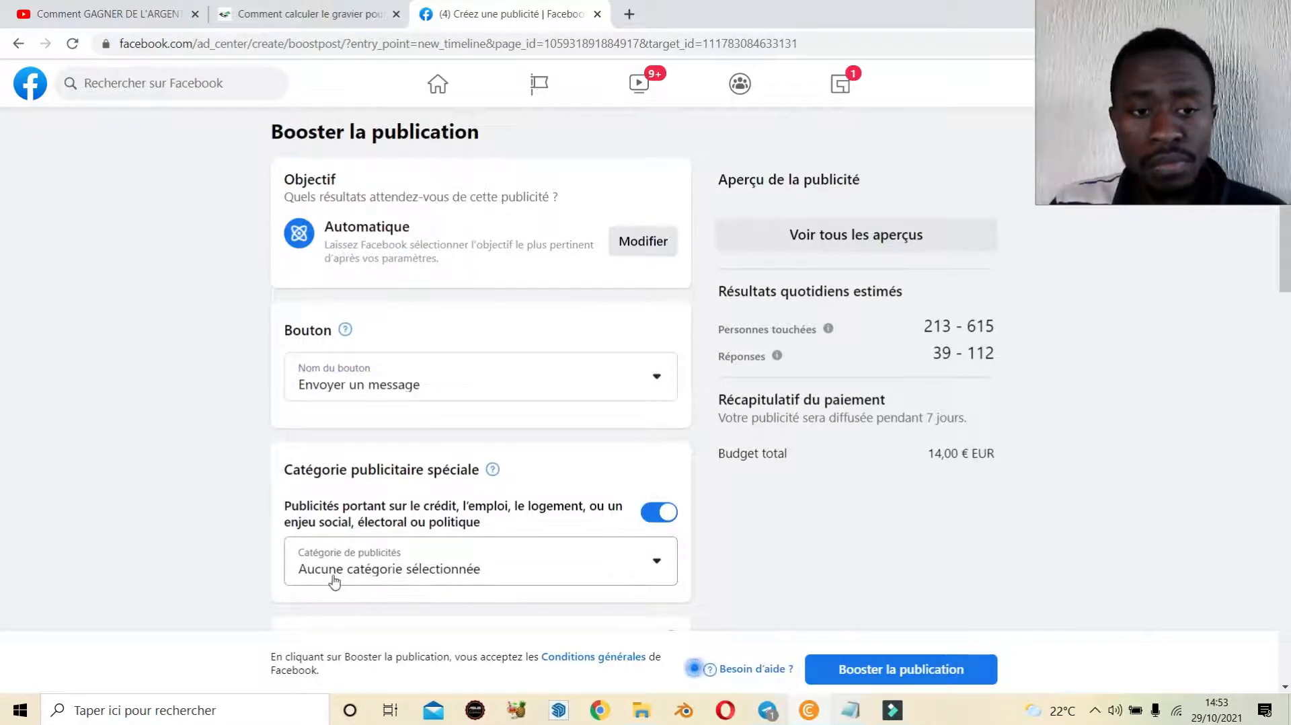
pyautogui.click(424, 577)
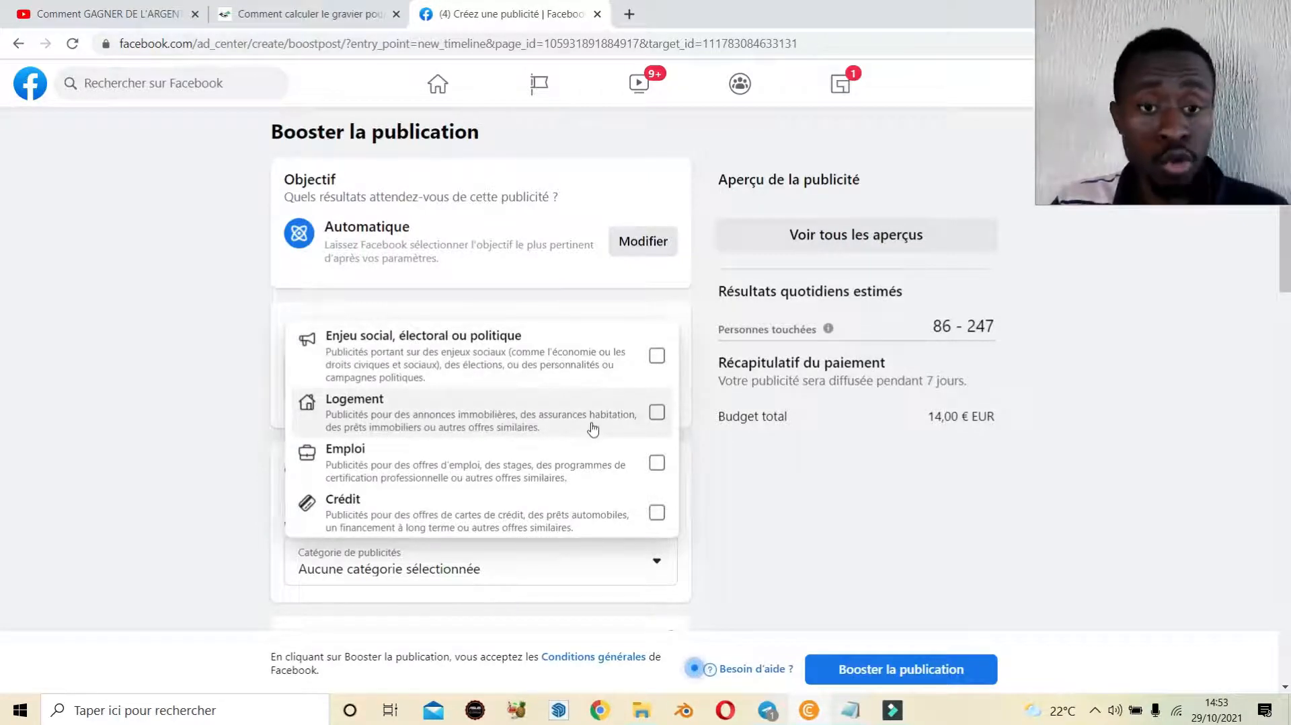
pyautogui.click(657, 415)
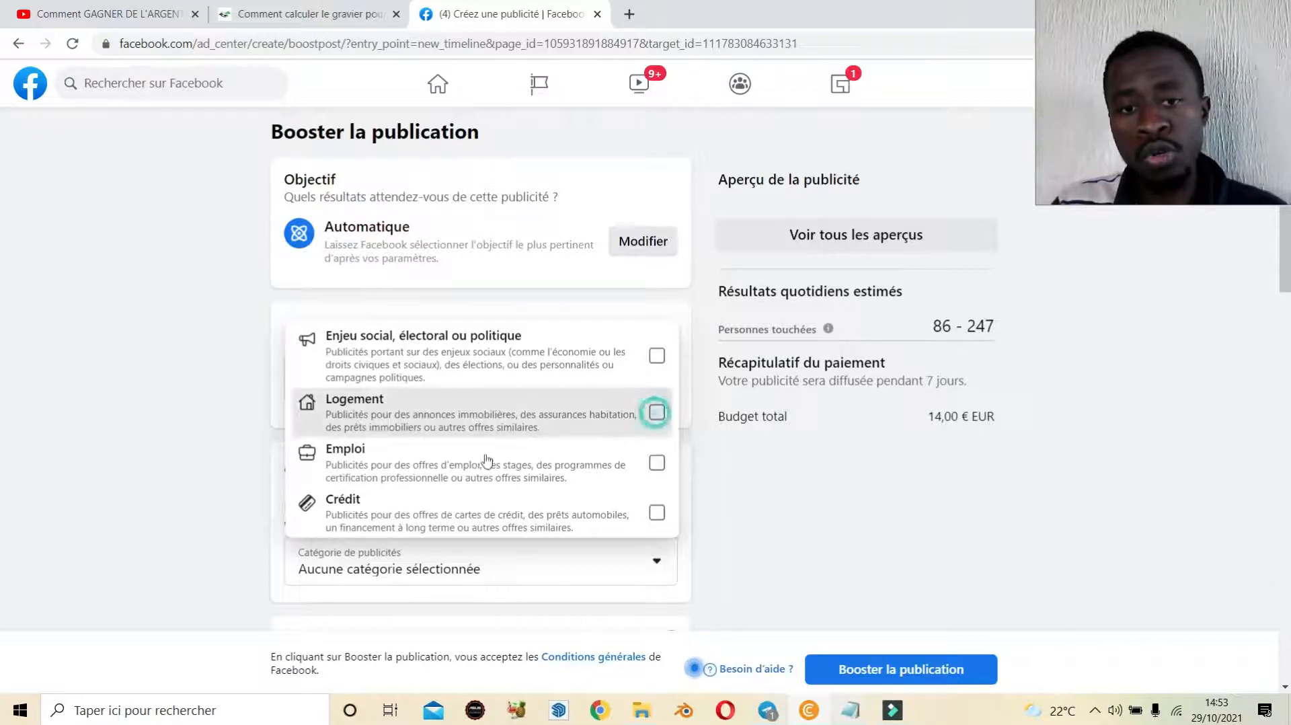
pyautogui.click(715, 471)
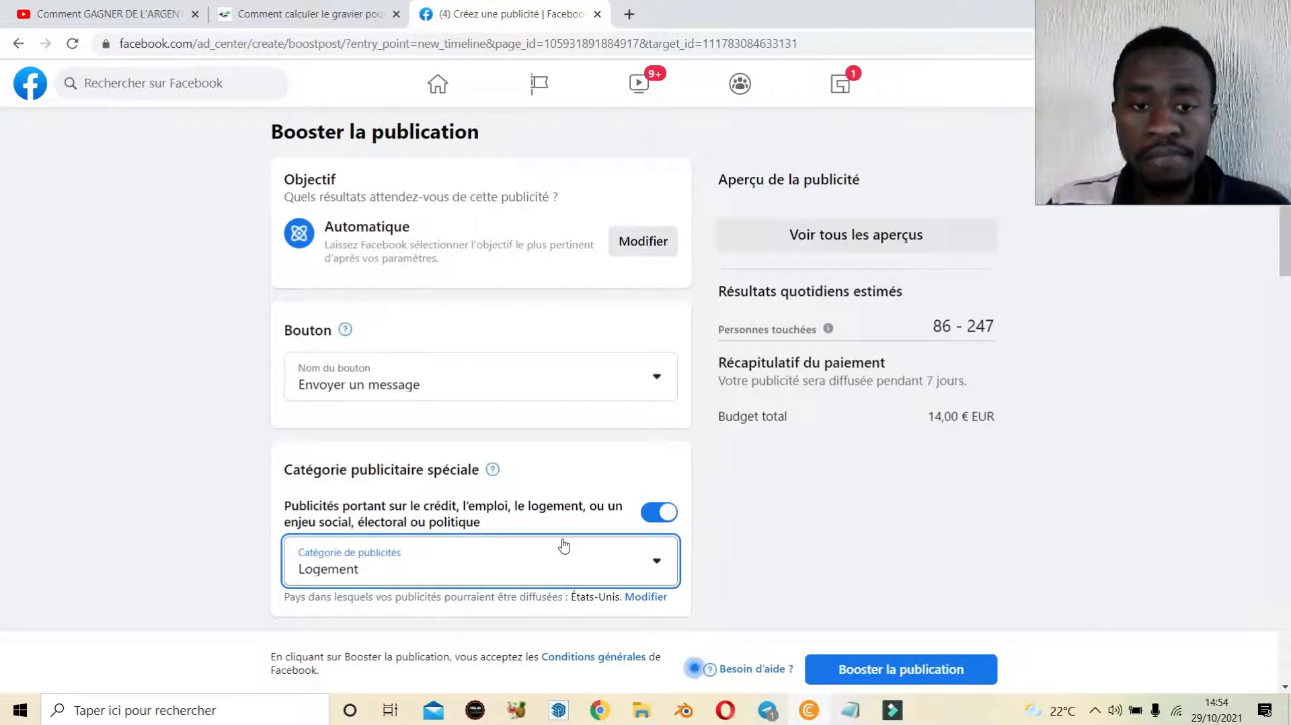
pyautogui.scroll(-1, 493, 501)
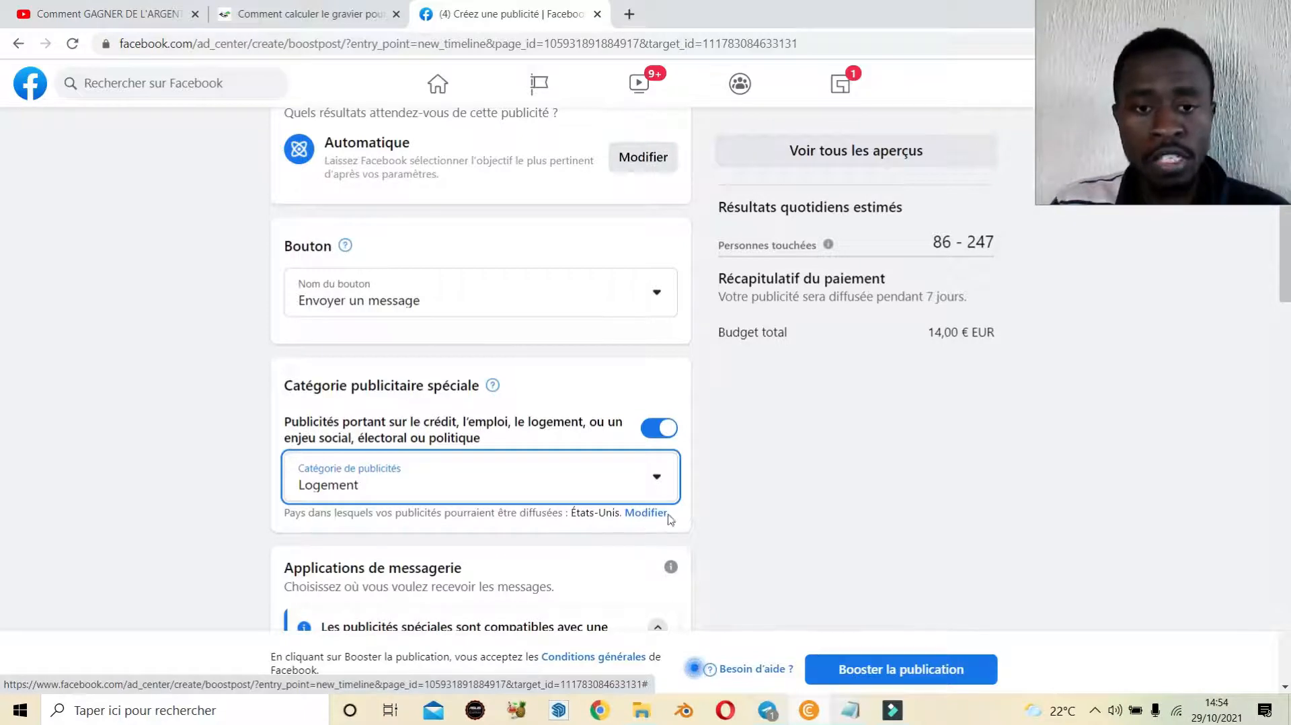
# - Review the messaging app options and the ad's welcome message with its suggested questions, leaving the message editor without saving
pyautogui.scroll(-1, 666, 528)
pyautogui.scroll(-1, 664, 521)
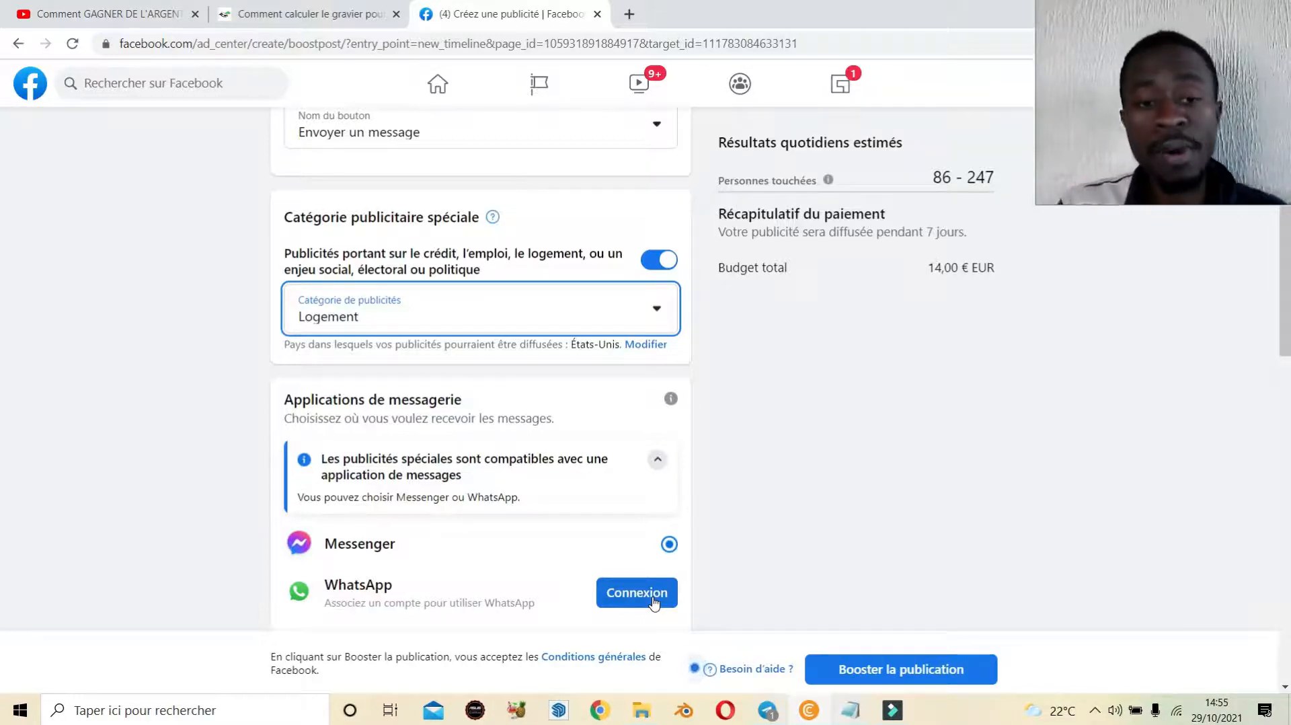
pyautogui.scroll(-2, 653, 602)
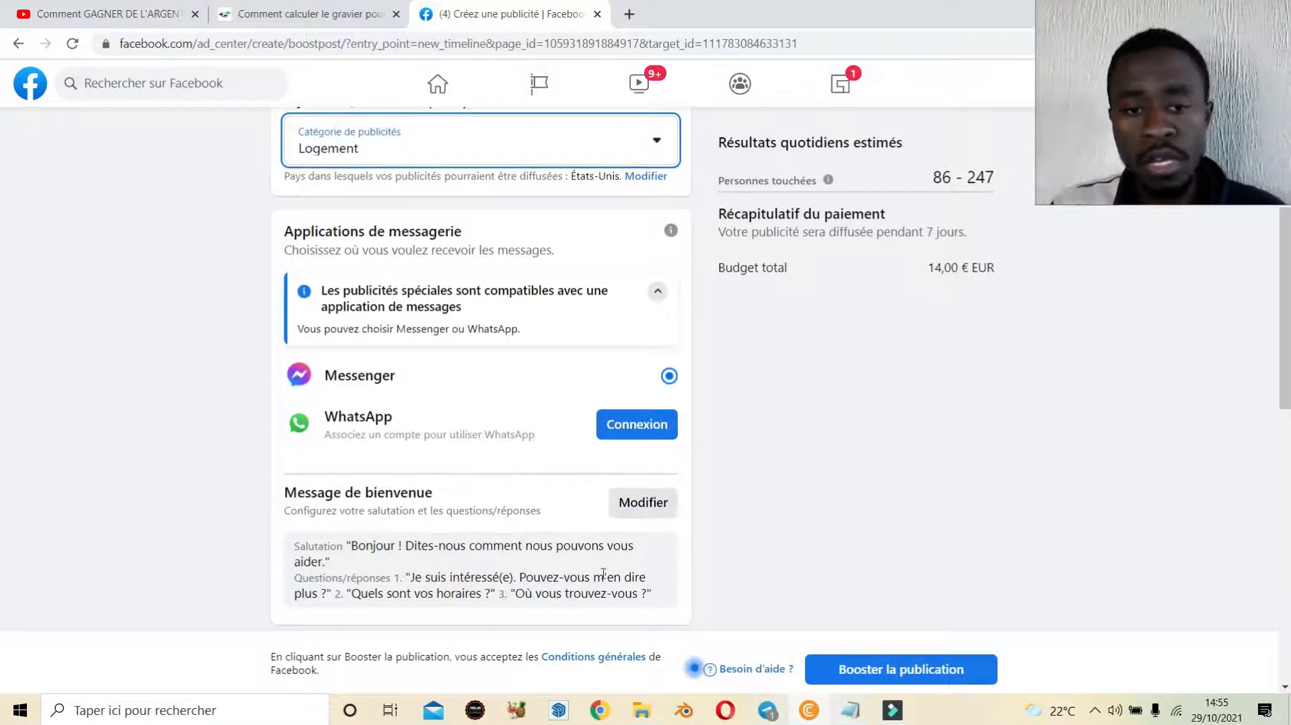
pyautogui.click(642, 509)
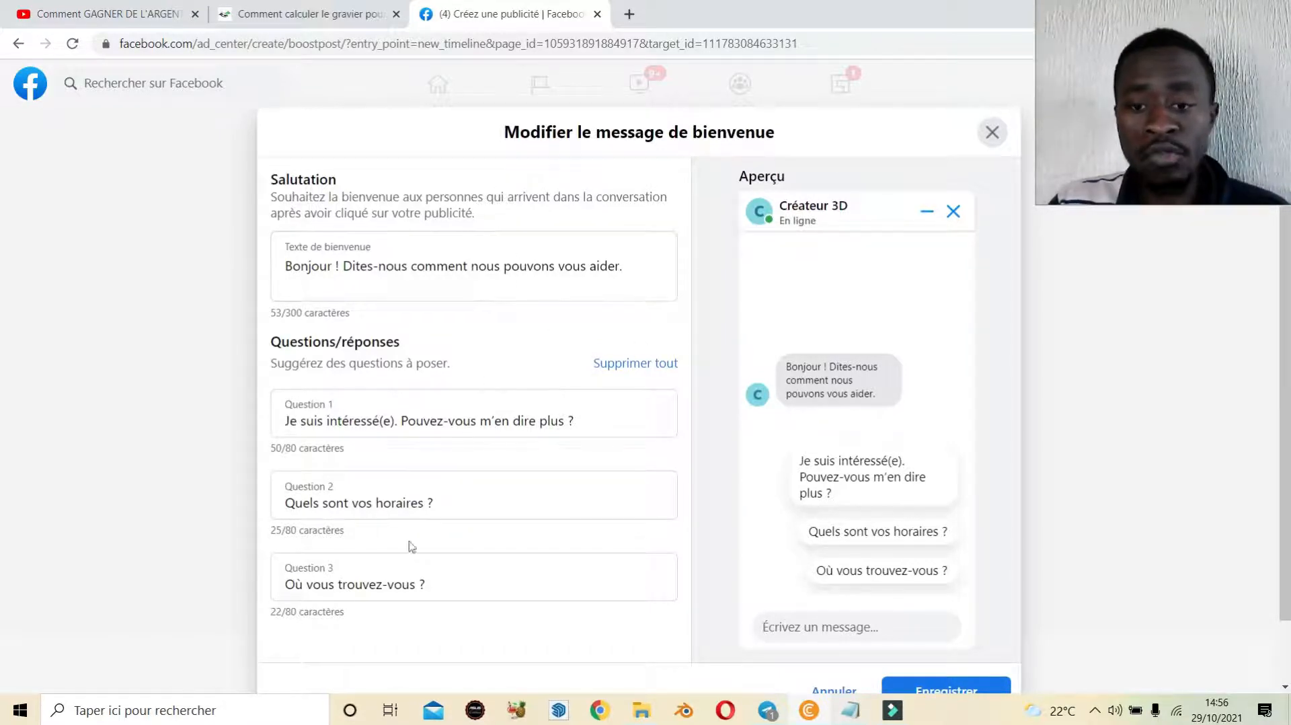
pyautogui.scroll(-1, 861, 538)
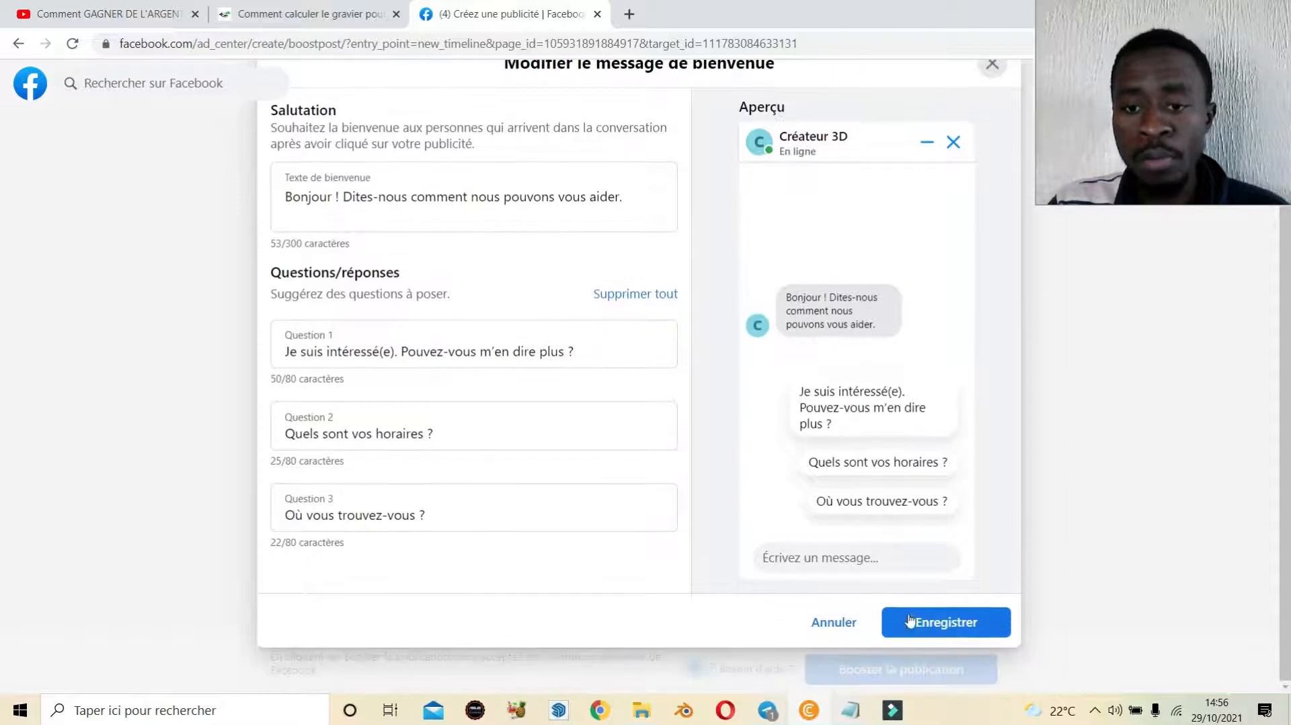
pyautogui.scroll(1, 918, 611)
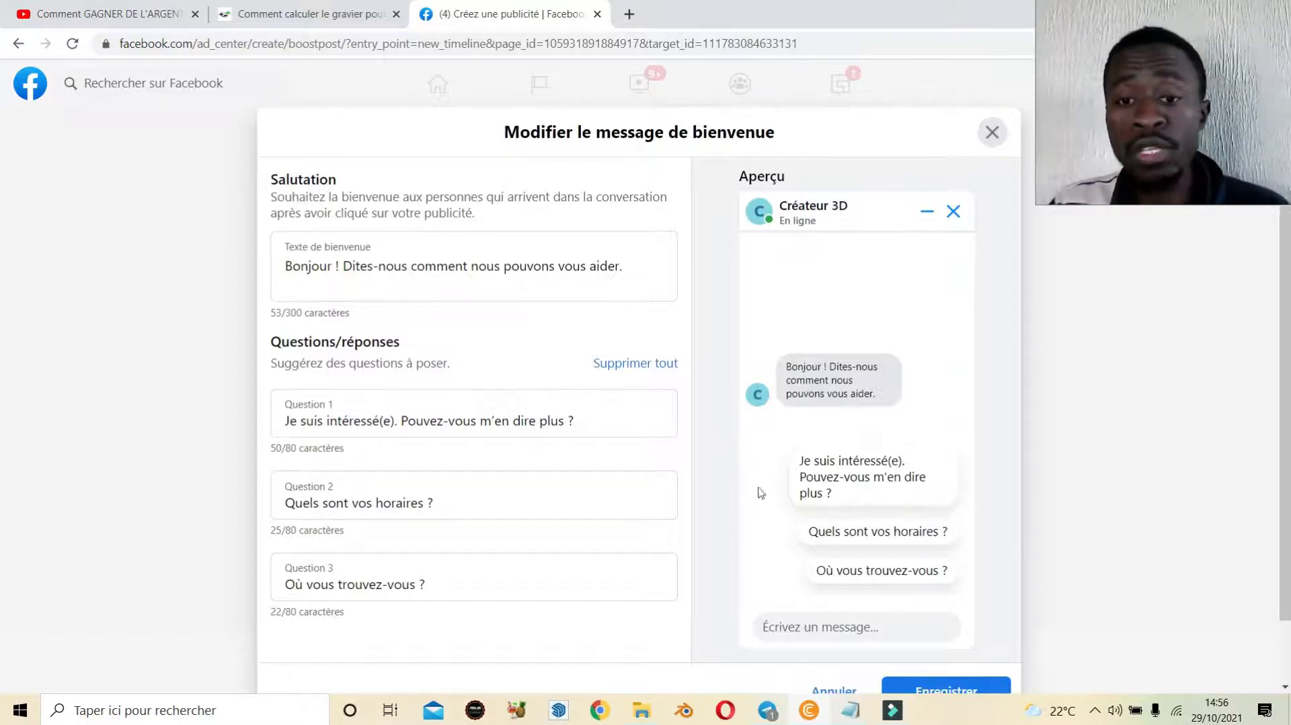
pyautogui.scroll(-1, 789, 506)
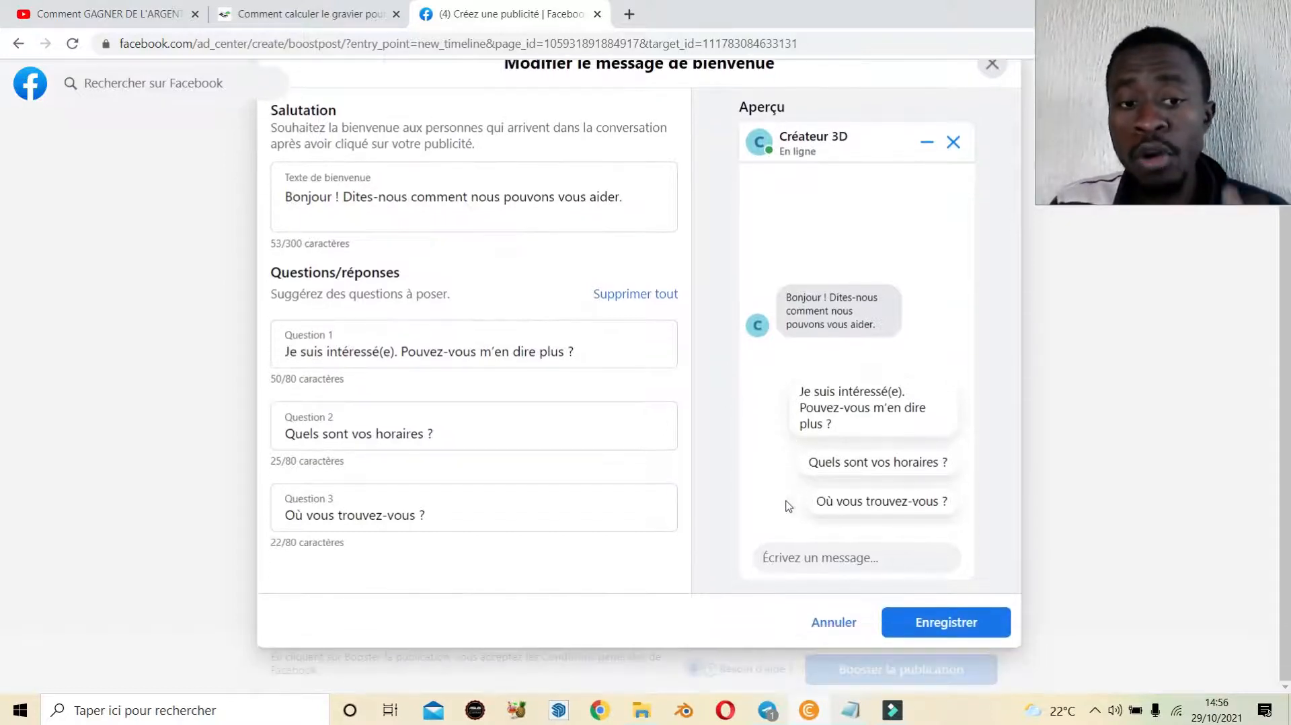
pyautogui.click(833, 623)
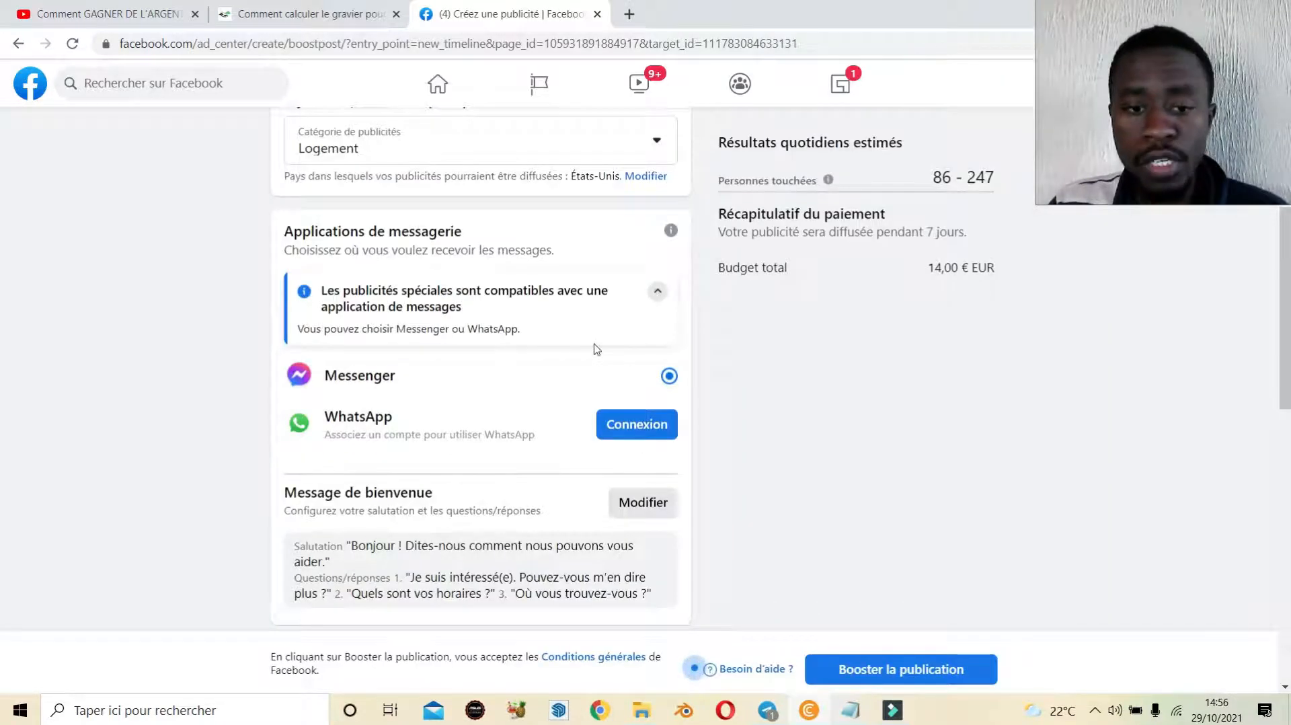
# - Set the ad's duration to 31 days
pyautogui.scroll(-1, 596, 349)
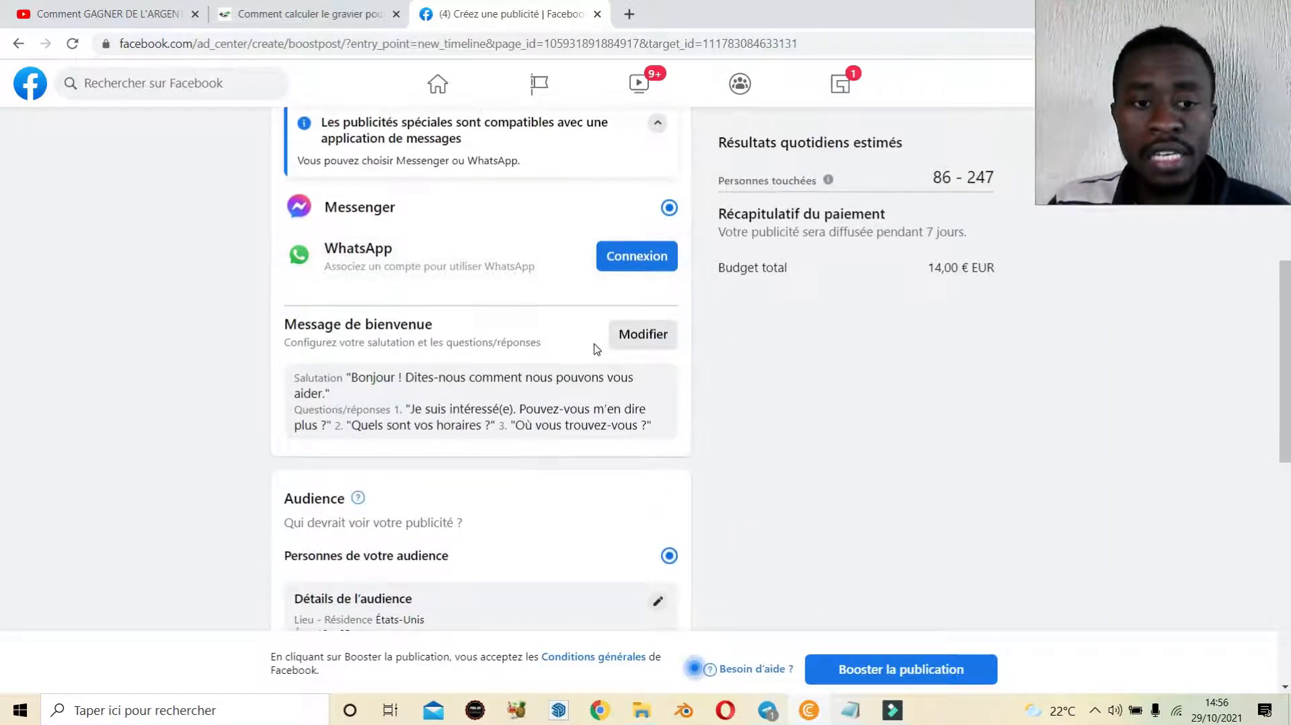
pyautogui.scroll(-1, 596, 344)
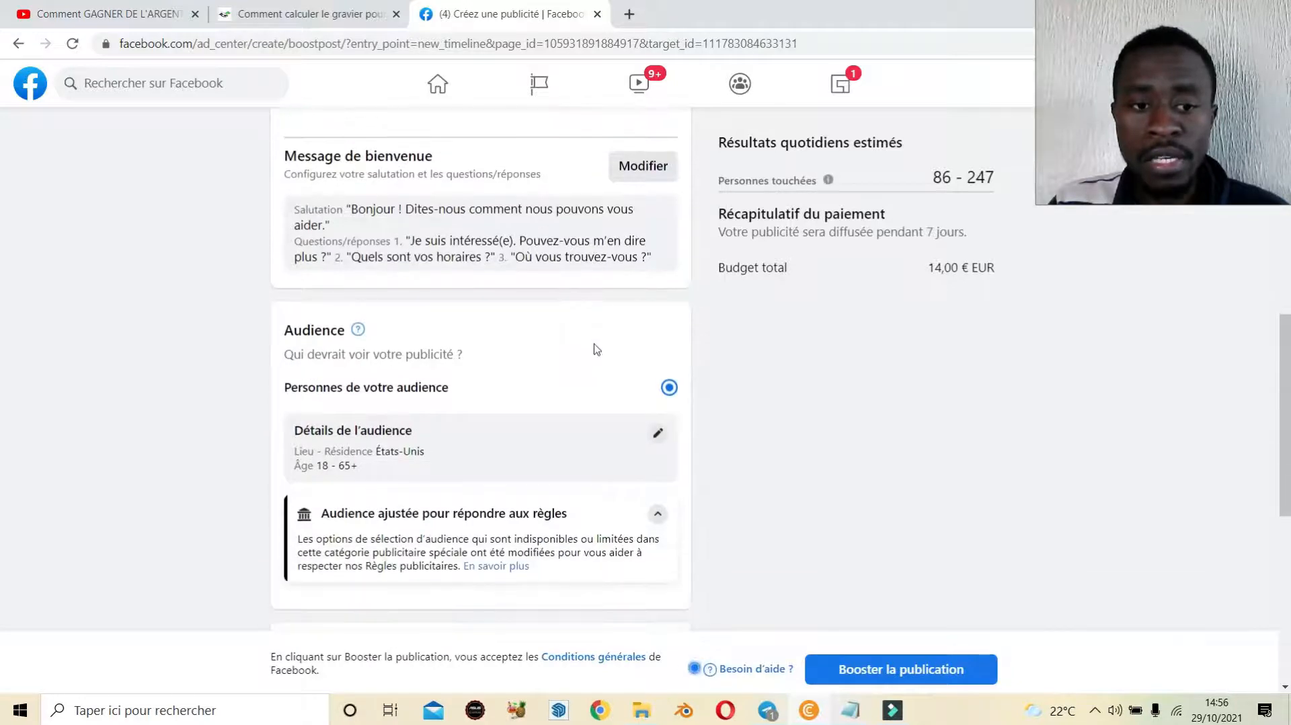
pyautogui.scroll(-1, 597, 349)
pyautogui.scroll(-1, 597, 349)
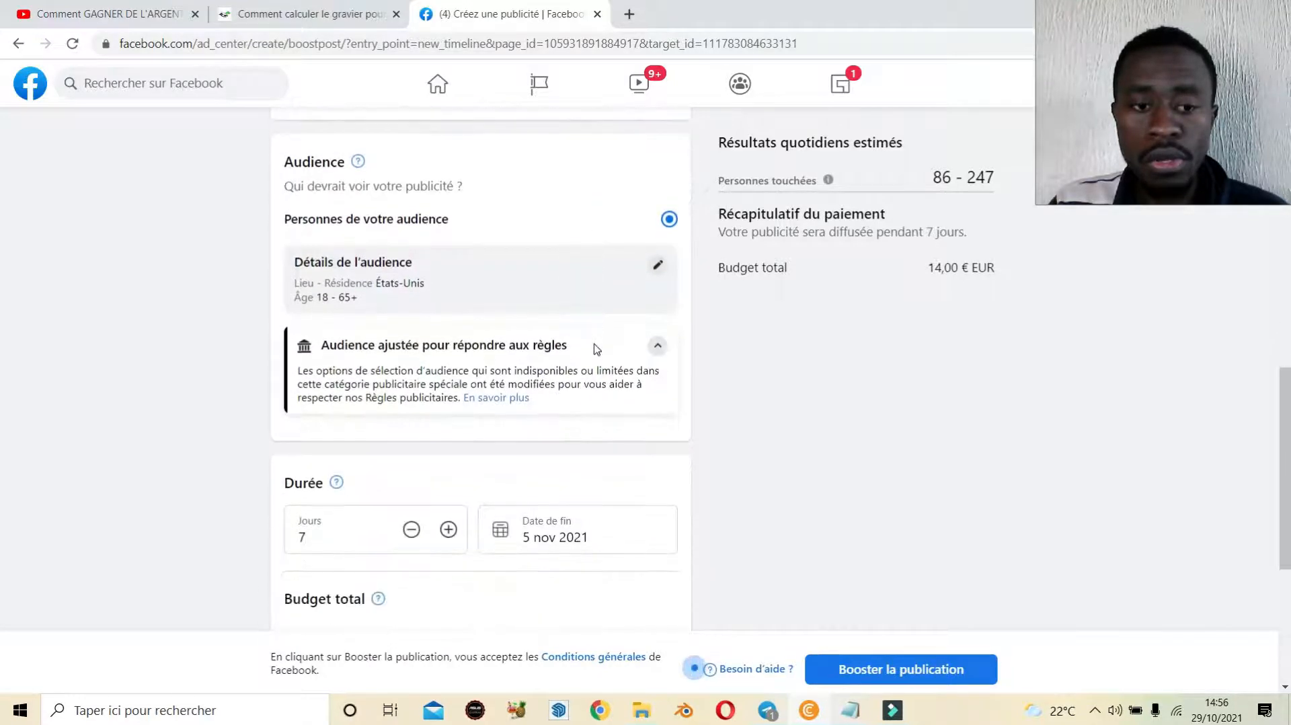
pyautogui.scroll(-1, 596, 349)
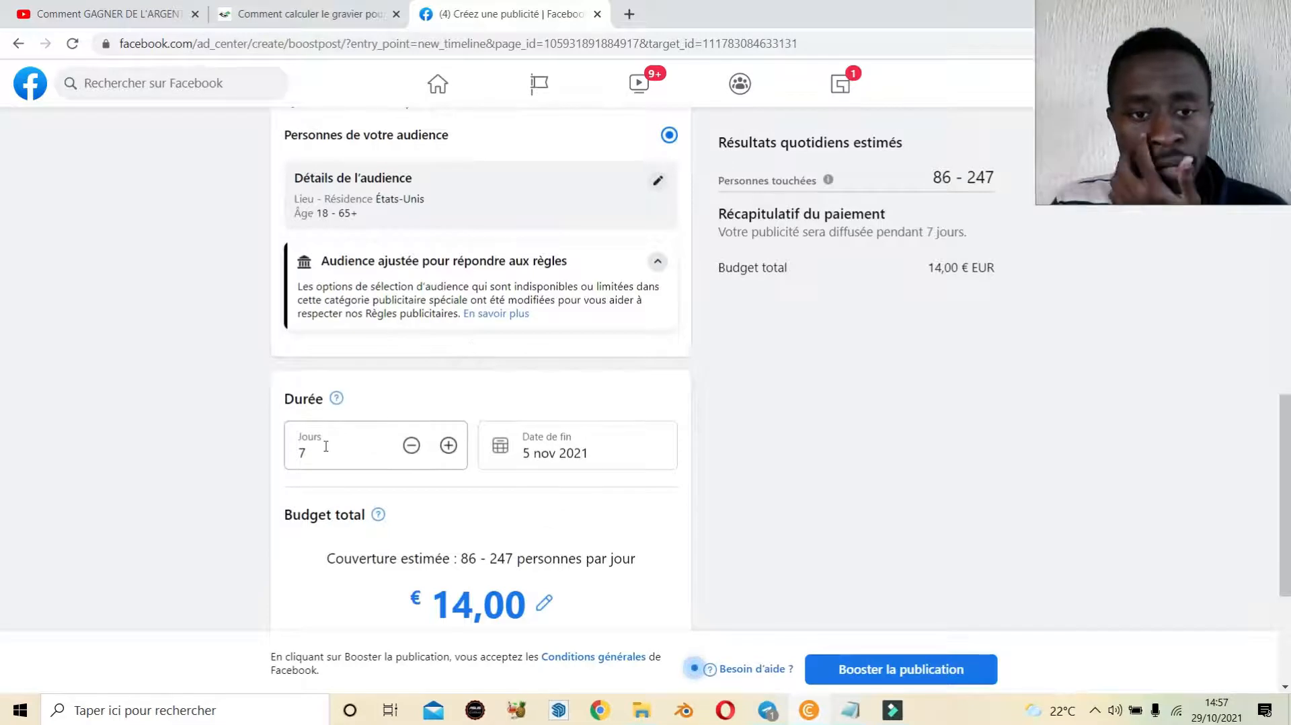
pyautogui.scroll(-1, 386, 441)
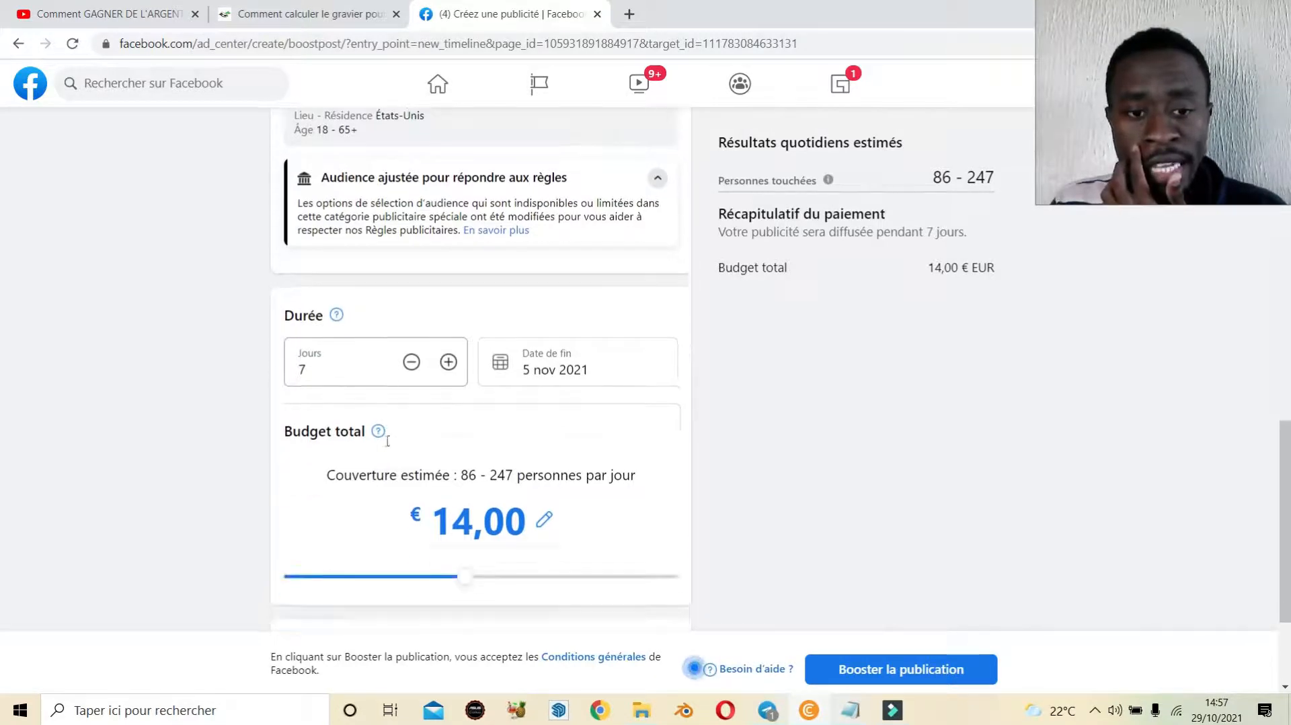
pyautogui.scroll(-1, 388, 444)
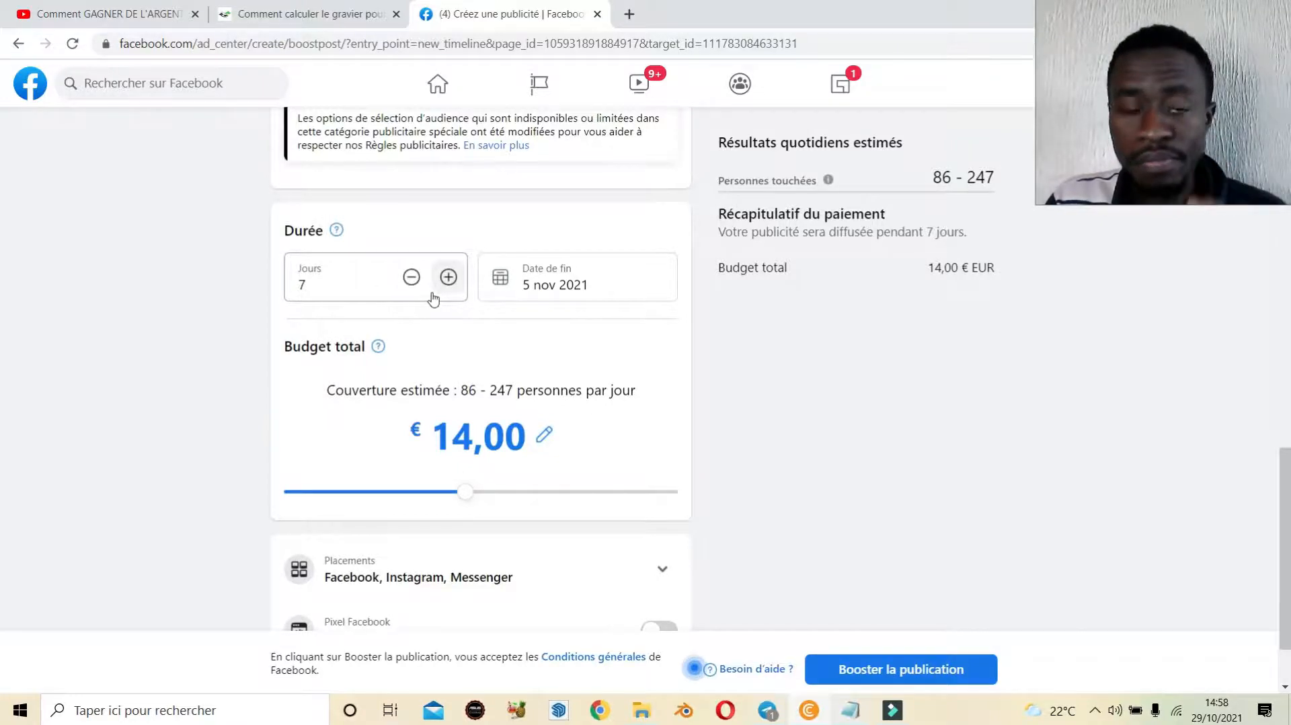
pyautogui.click(332, 285)
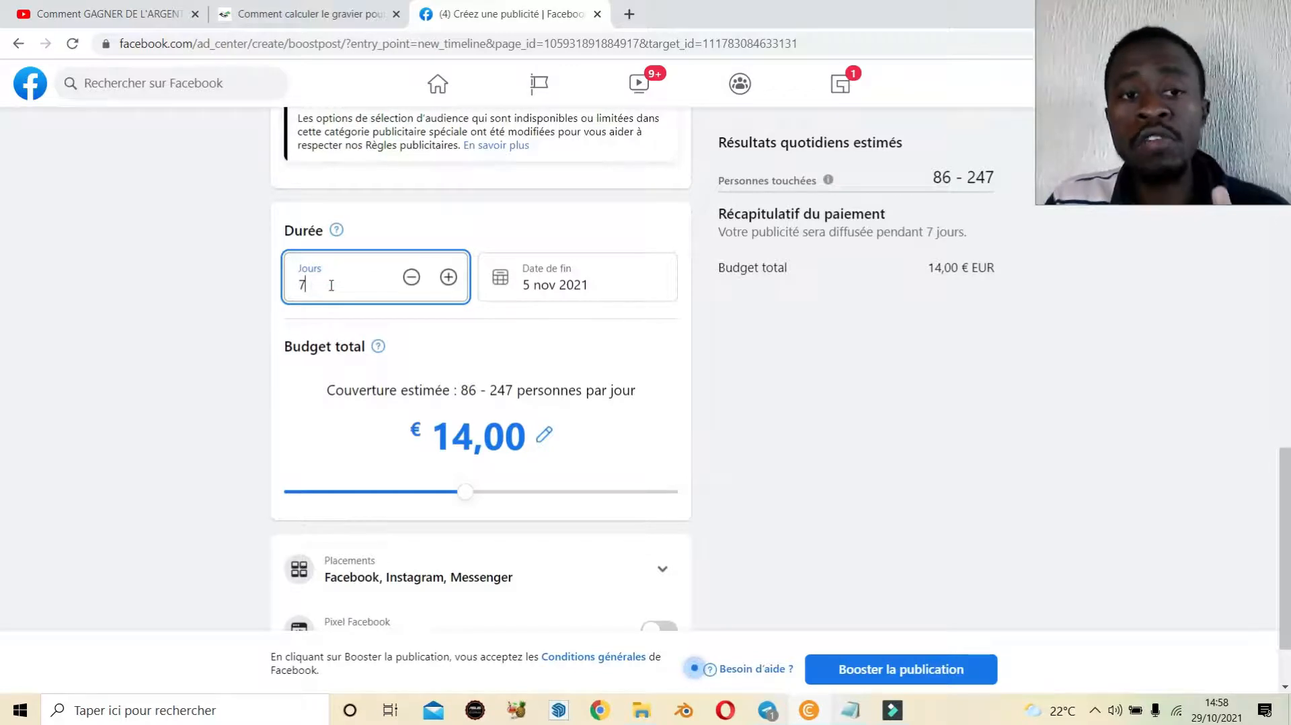
pyautogui.press('BackSpace')
pyautogui.write('3')
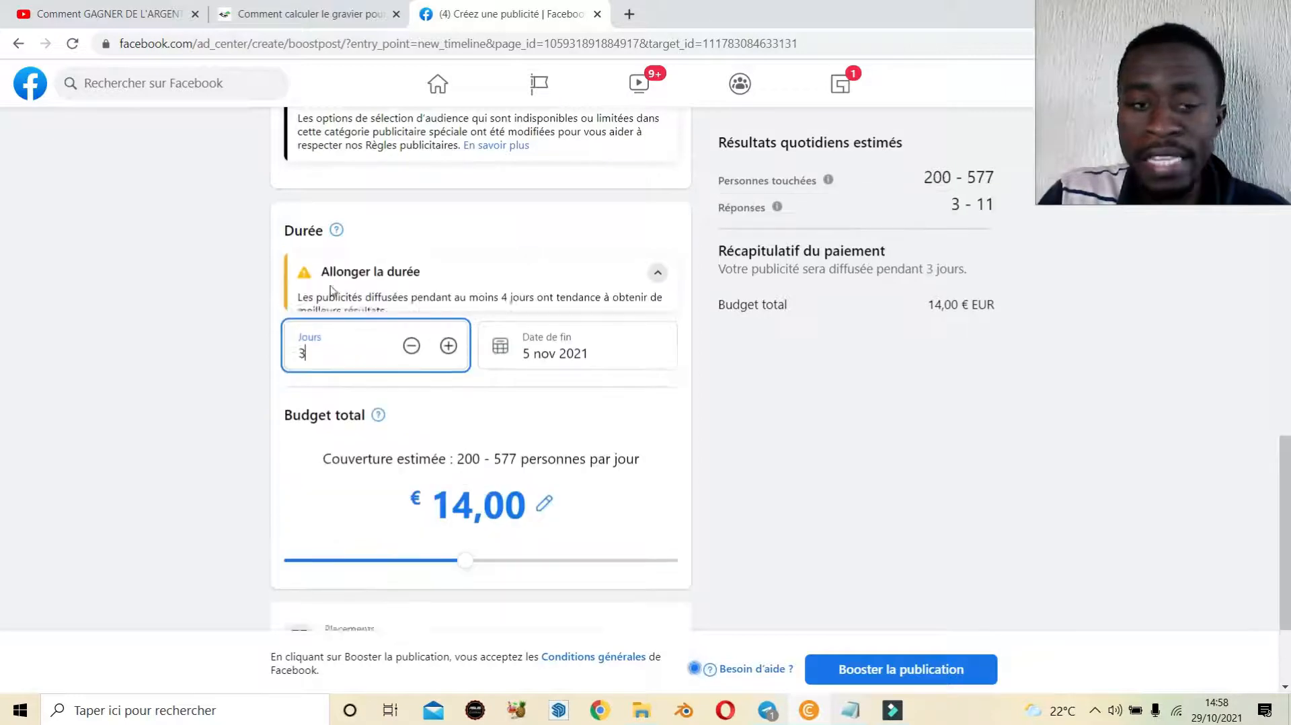
pyautogui.write('1')
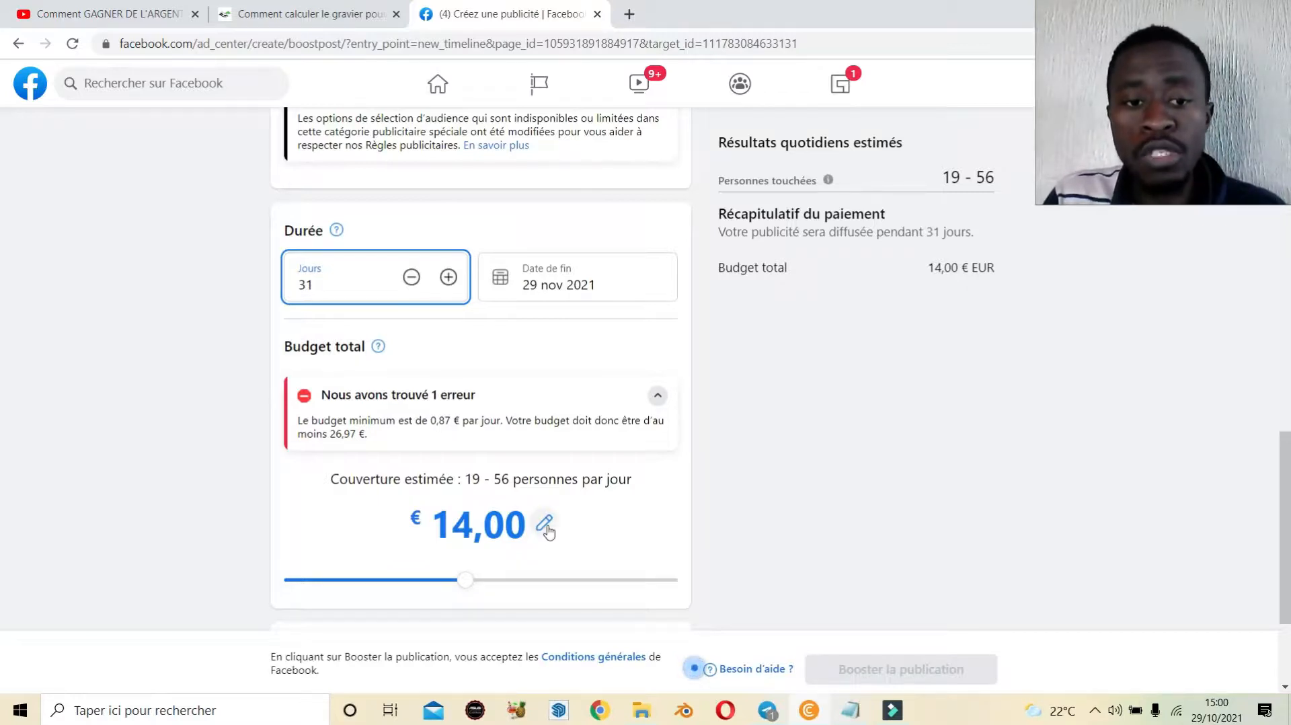
# - Set the ad's total budget to 25 euros
pyautogui.click(548, 531)
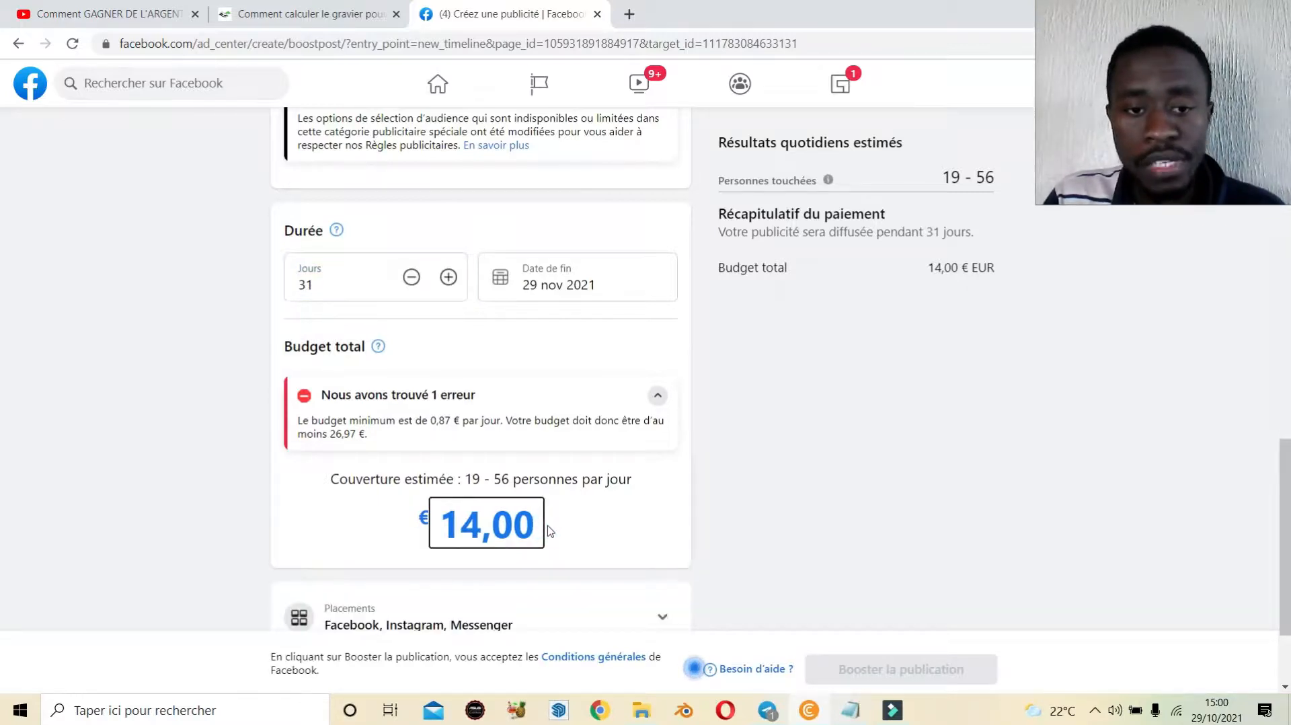
pyautogui.press('BackSpace')
pyautogui.press('BackSpace')
pyautogui.press('BackSpace')
pyautogui.press('BackSpace')
pyautogui.press('BackSpace')
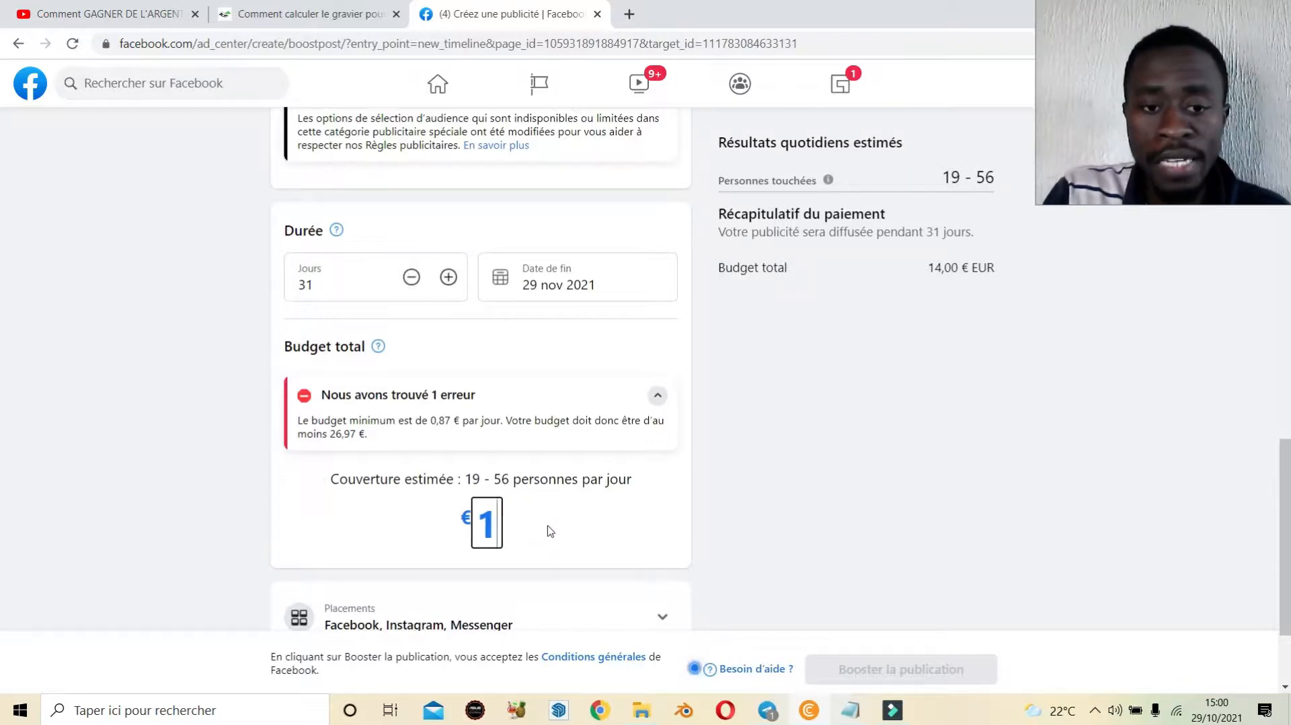
pyautogui.write('25')
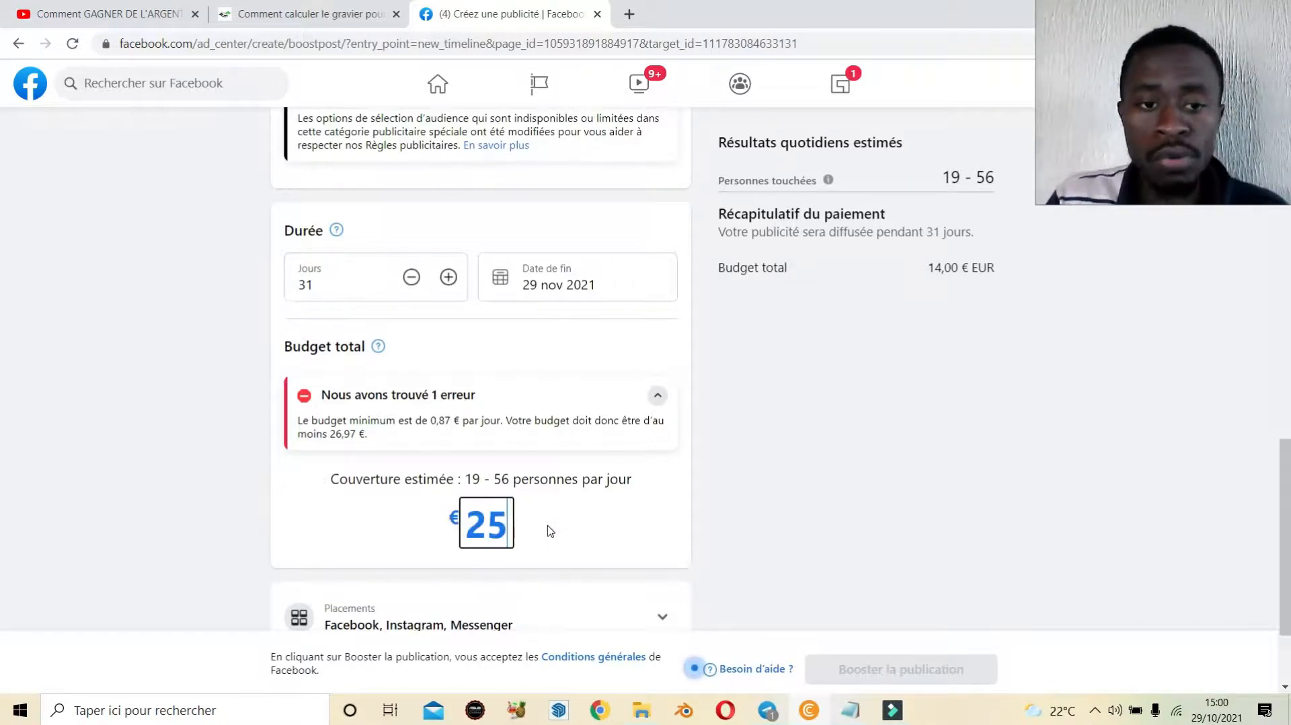
pyautogui.click(601, 508)
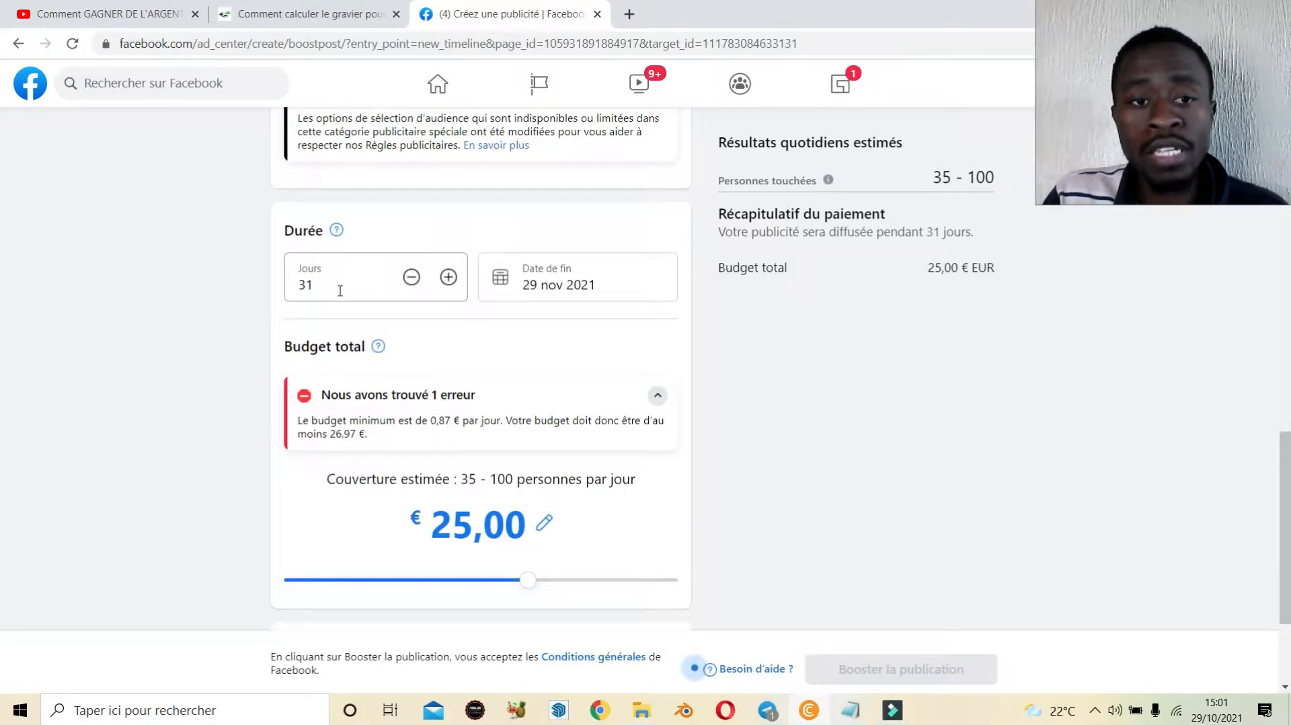
# - Raise the ad's total budget to 27 euros
pyautogui.click(542, 523)
pyautogui.press('BackSpace')
pyautogui.press('BackSpace')
pyautogui.press('BackSpace')
pyautogui.press('BackSpace')
pyautogui.press('BackSpace')
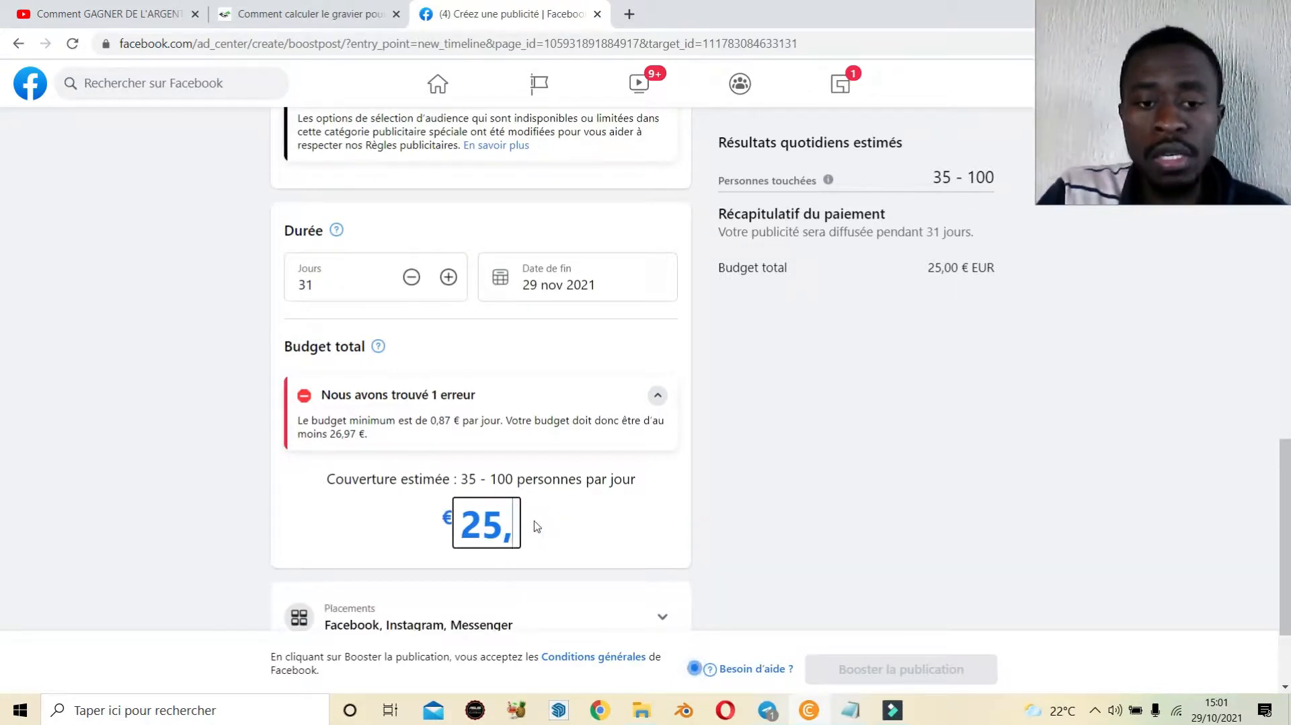
pyautogui.write('27')
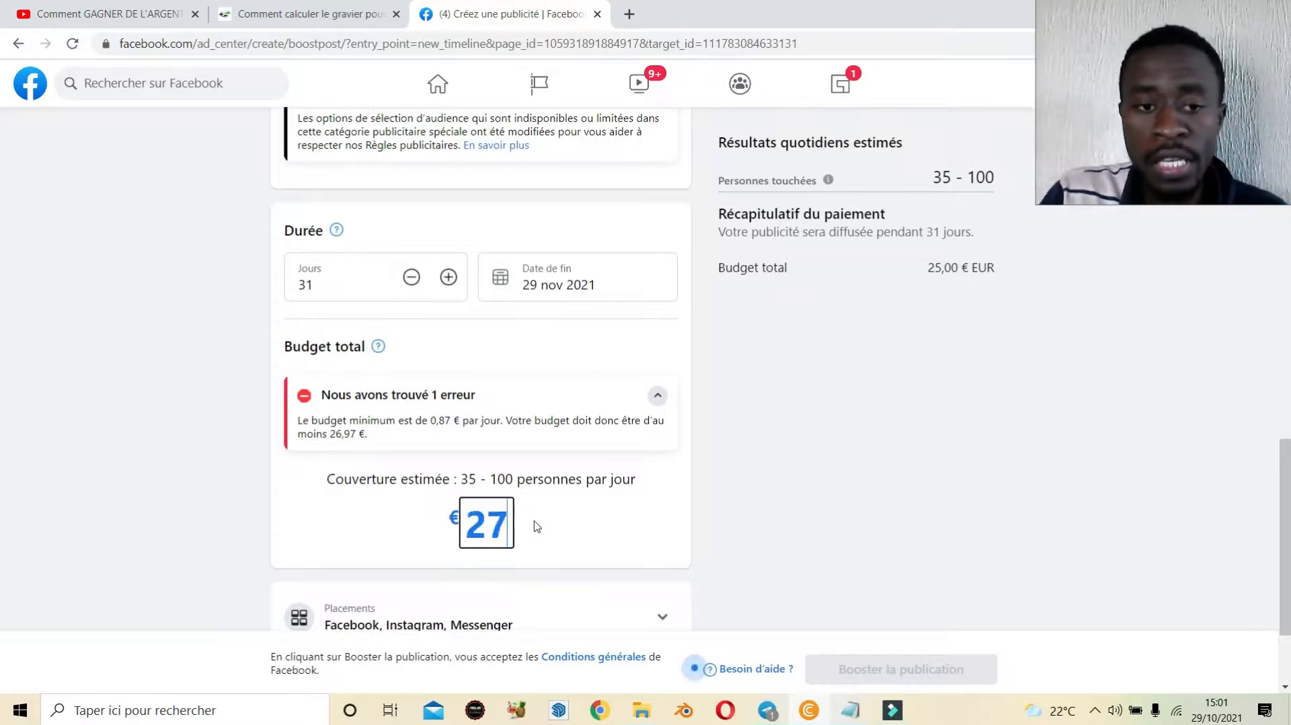
pyautogui.click(598, 528)
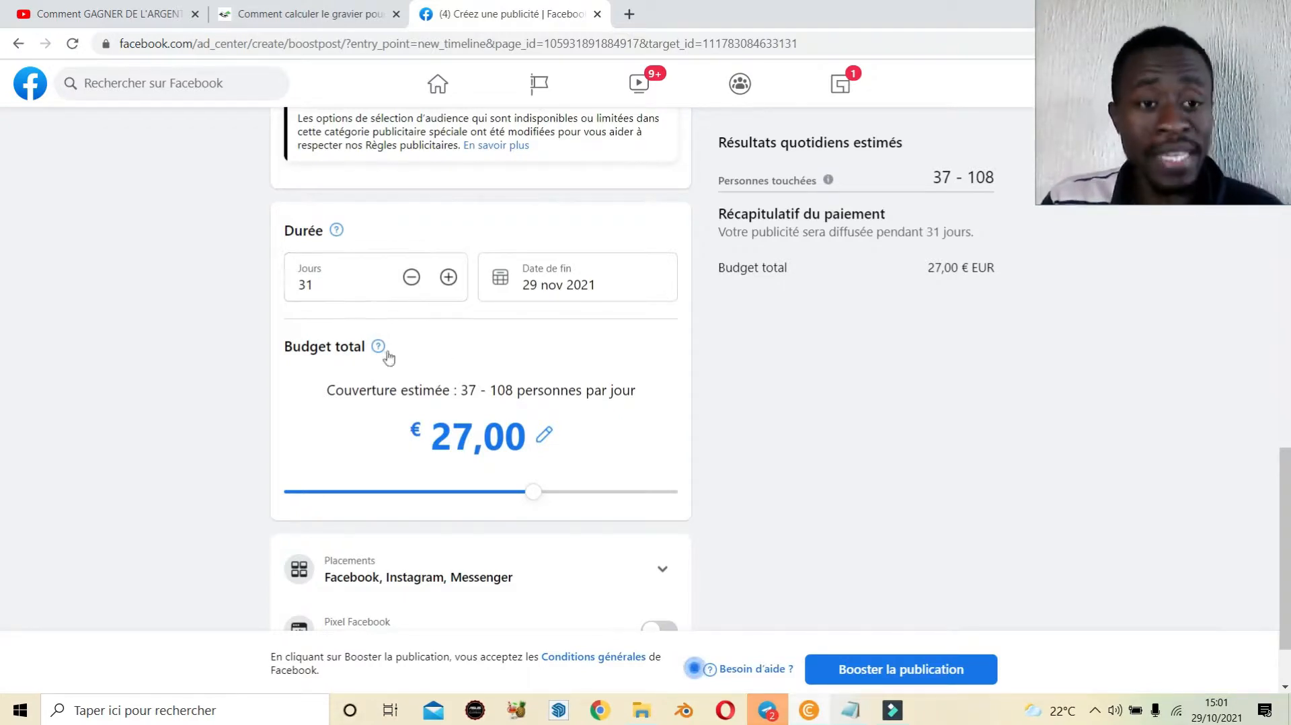
# - Shorten the ad's duration to 5 days
pyautogui.click(324, 281)
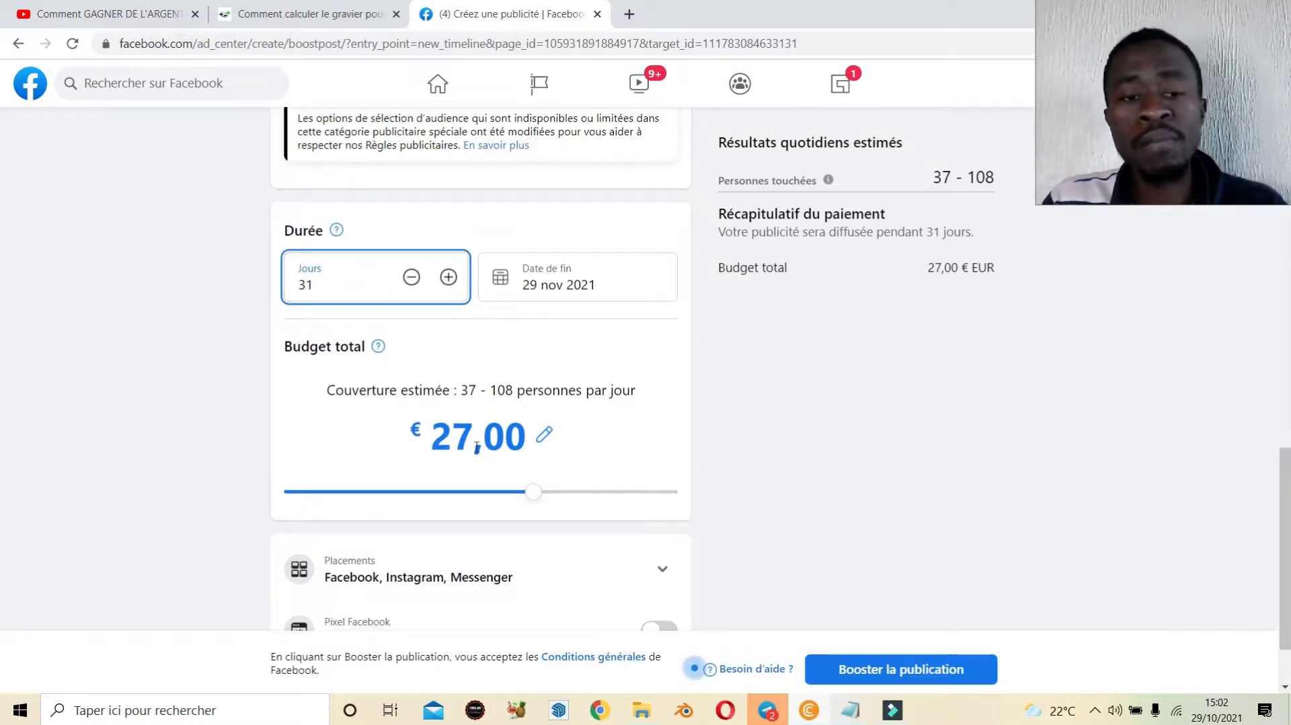
pyautogui.press('BackSpace')
pyautogui.press('BackSpace')
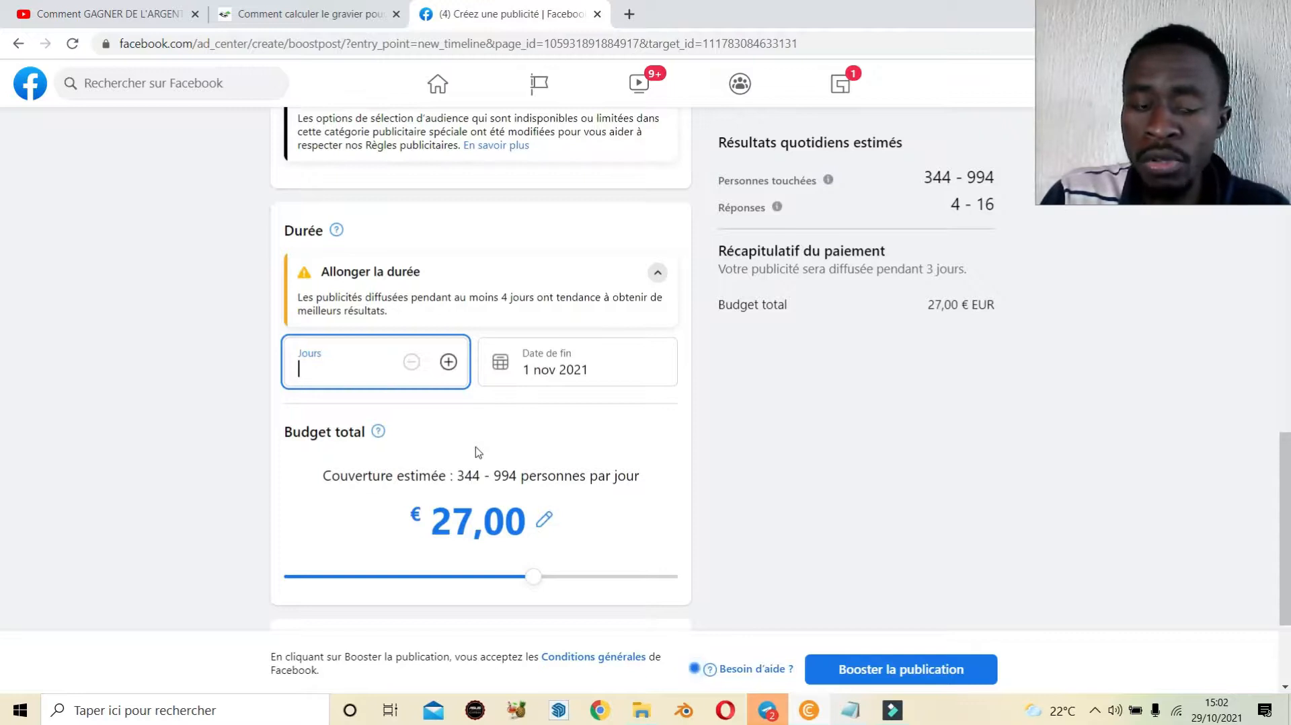
pyautogui.write('5')
pyautogui.click(571, 464)
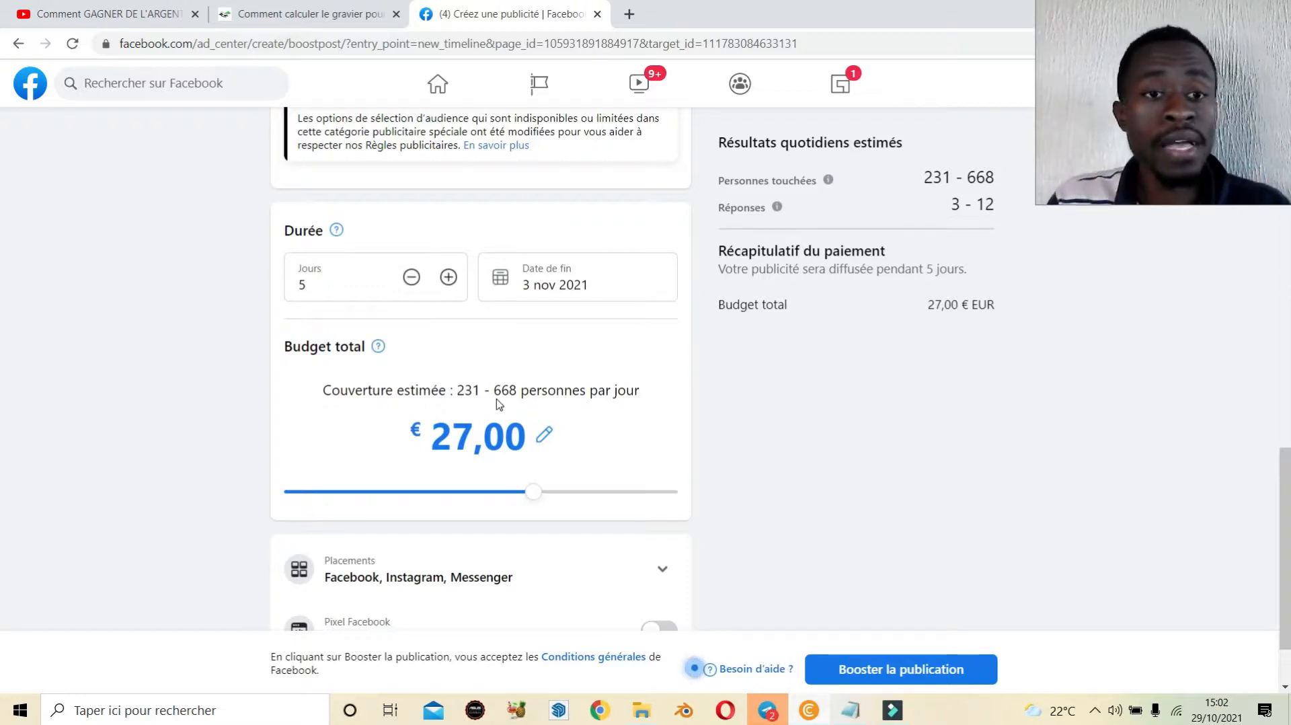
# - Reduce the ad's duration to 4 days
pyautogui.click(357, 283)
pyautogui.press('BackSpace')
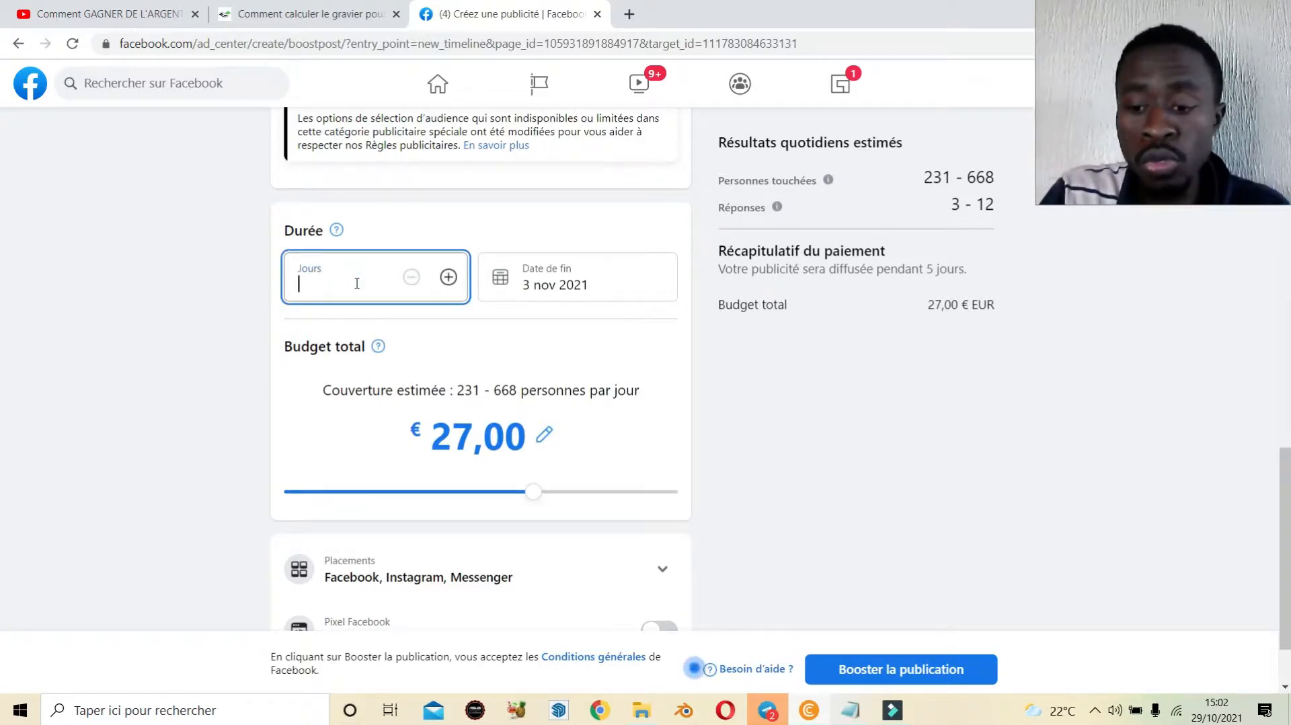
pyautogui.write('4')
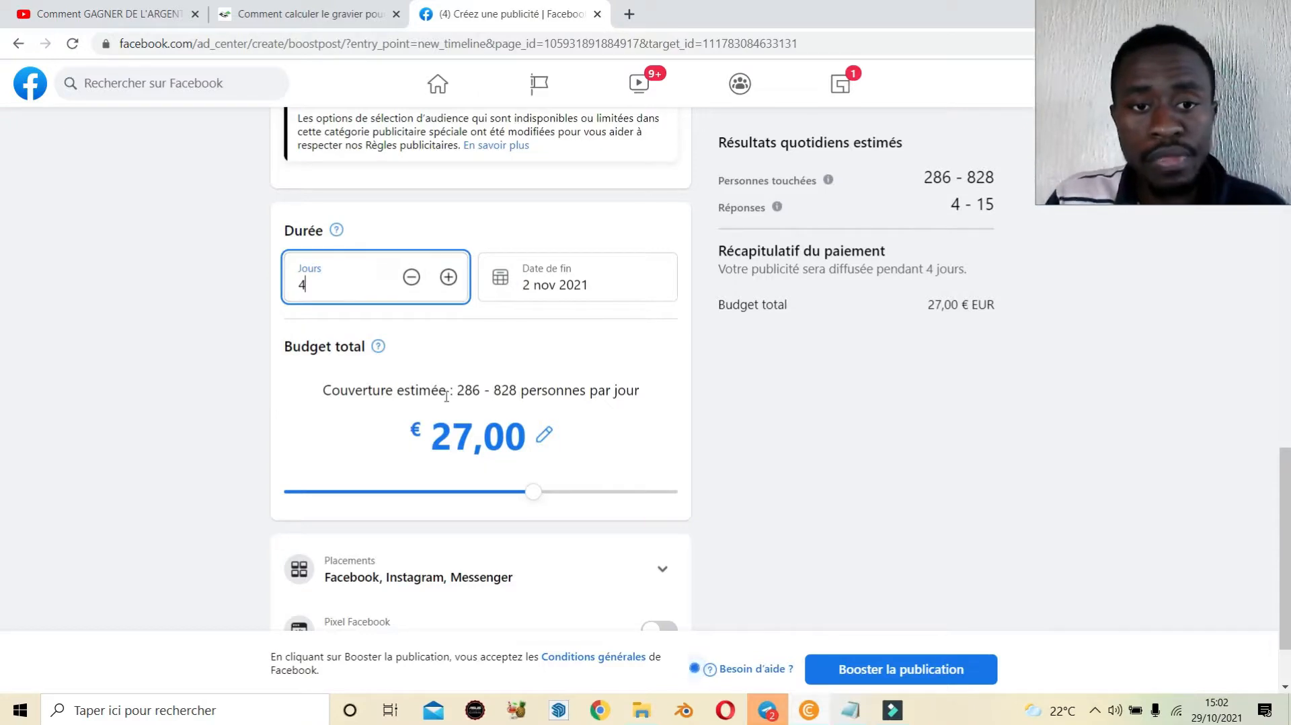